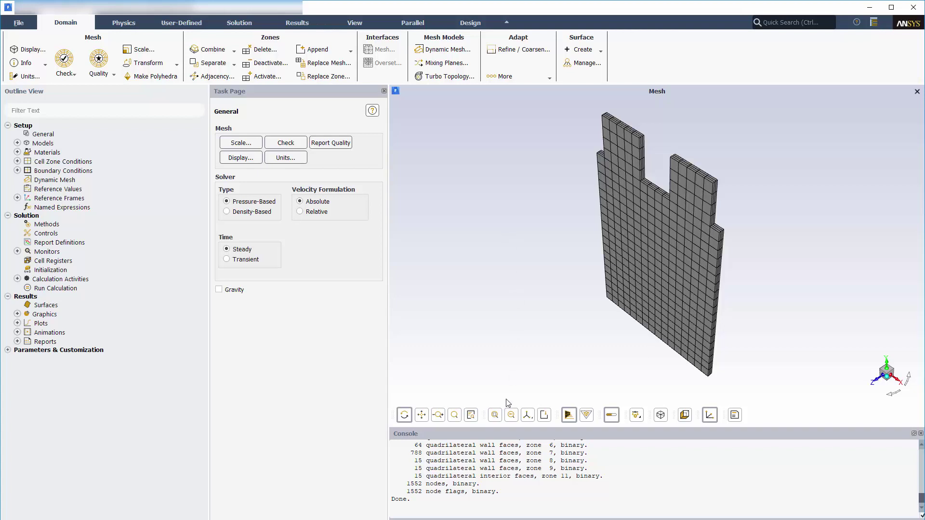
- Load the Dual-Potential MSMD Battery Model add-on module through the console command define models addon-module, option 8
text(define models addon-module)
key(Return)
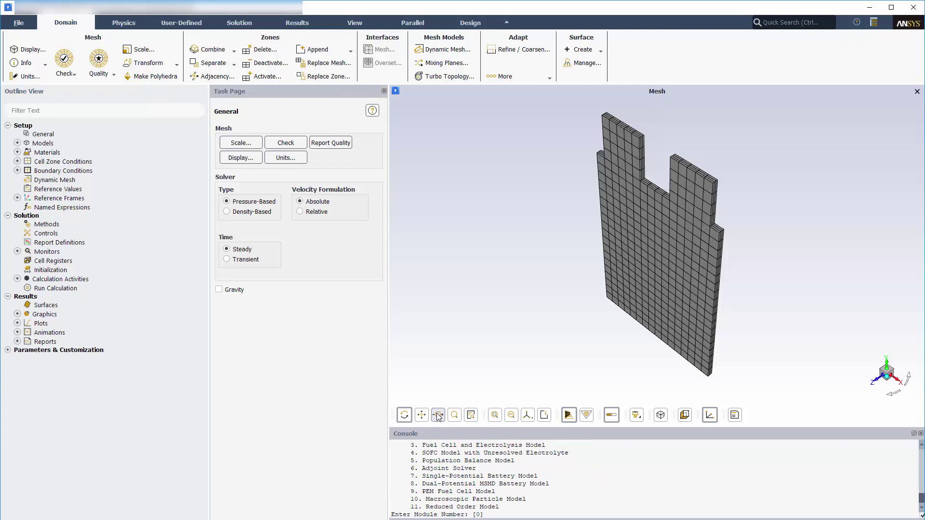
text(8)
key(Return)
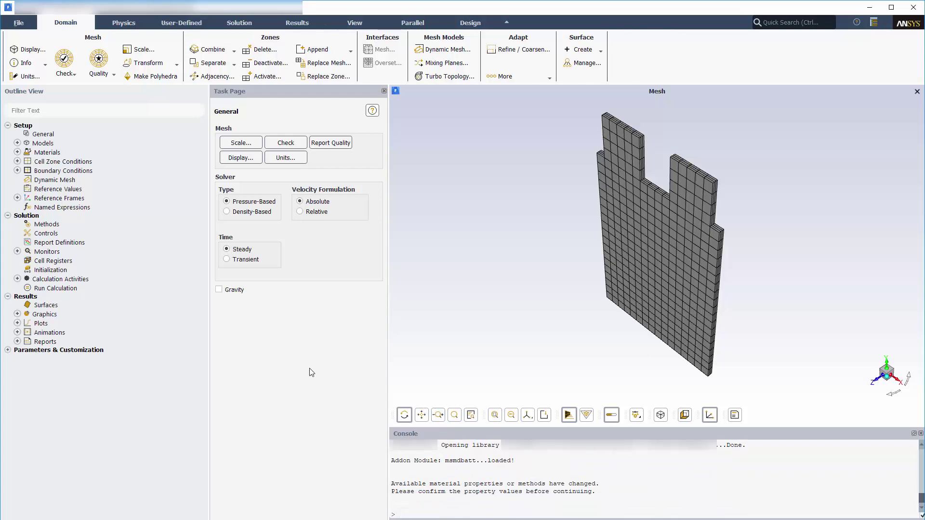
- Set the solver to transient time and enable the energy equation
click(18, 143)
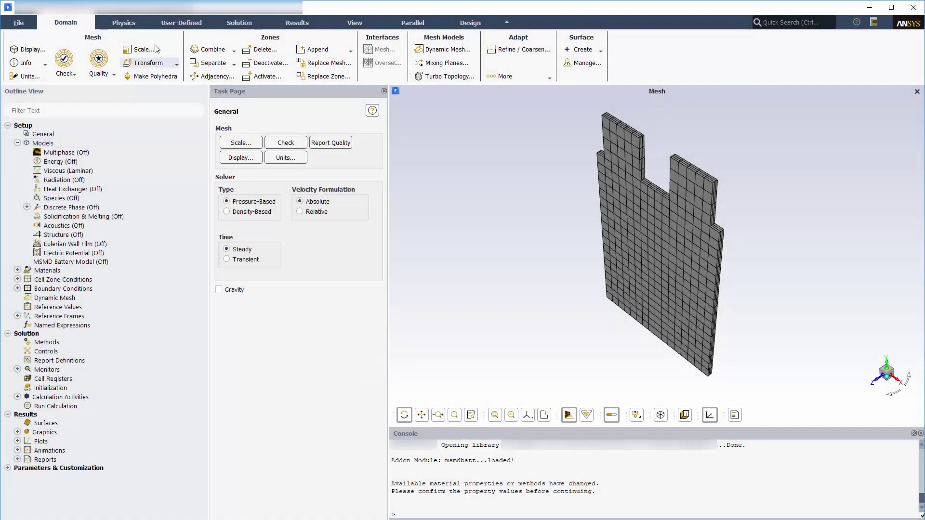
click(124, 24)
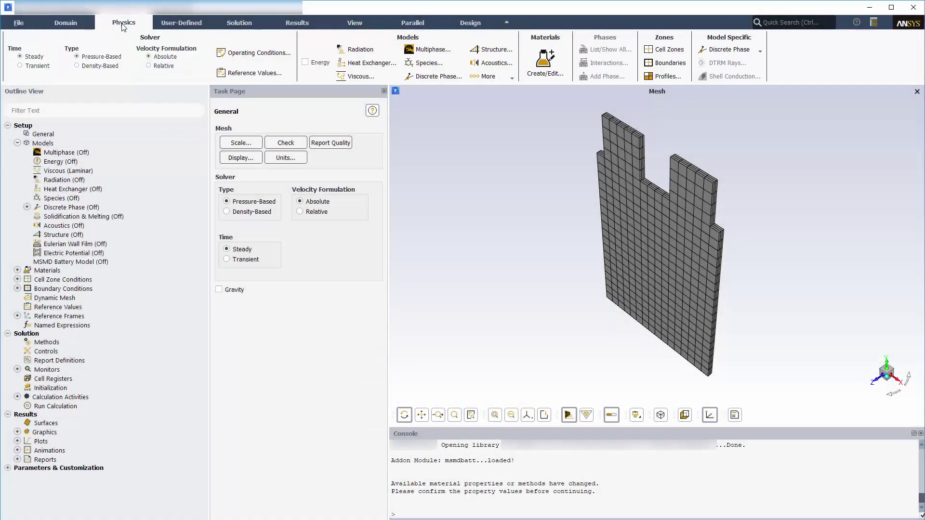
click(36, 66)
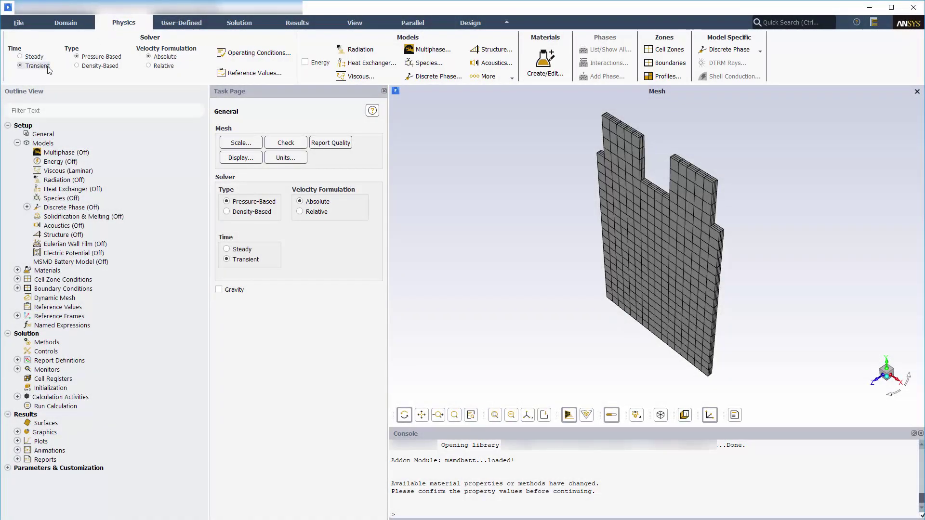
click(305, 62)
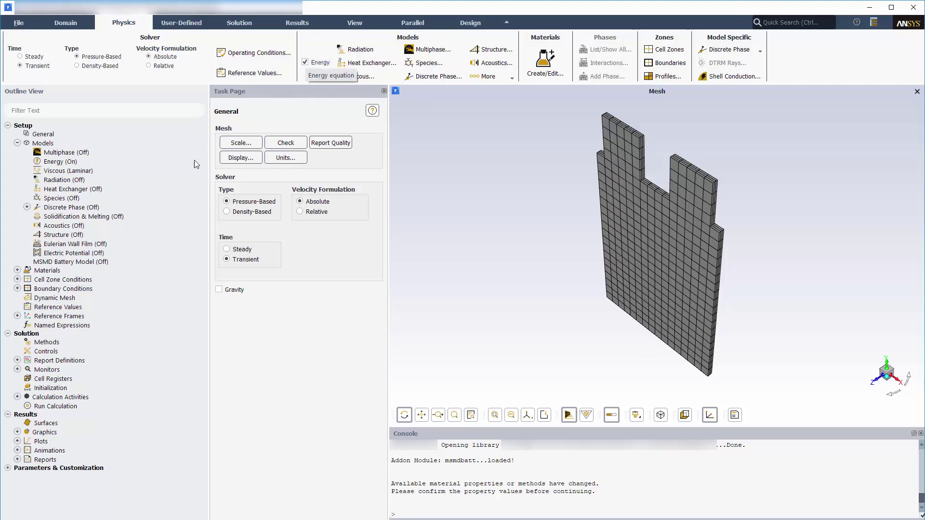
- Enable the MSMD Battery Model with the Equivalent Circuit Model and set the C-Rate to 0.3
double_click(98, 262)
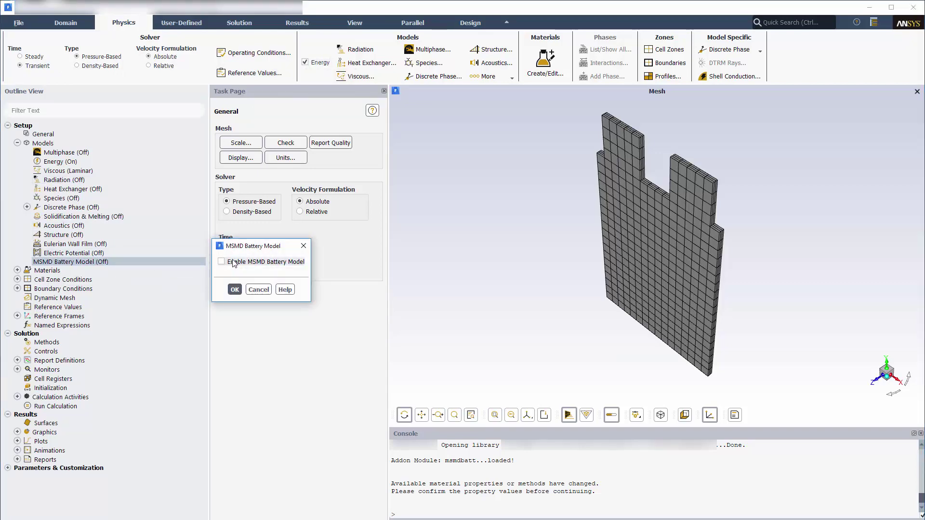
click(221, 261)
drag(277, 250, 279, 122)
click(269, 192)
double_click(407, 319)
text(0.3)
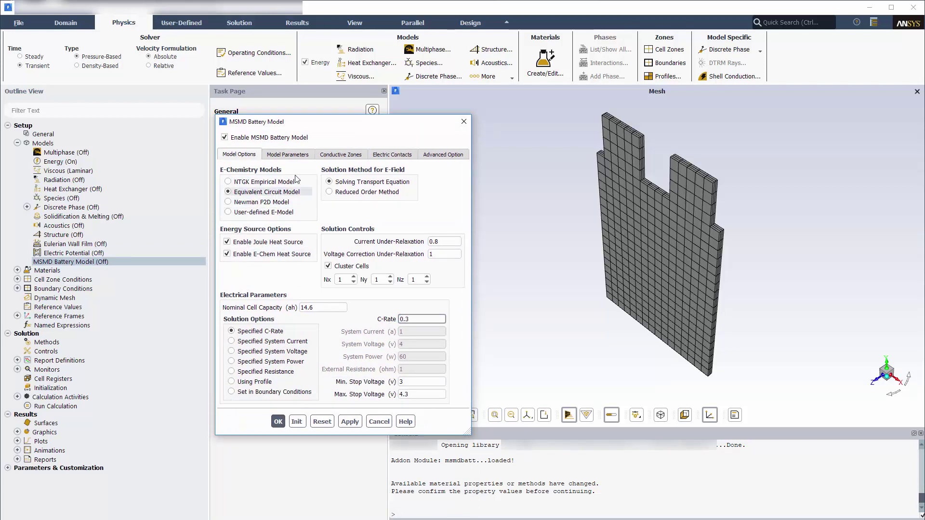
- Set the battery's initial state of charge to 0.5 and reference capacity to 10.5 Ah, and accept the model settings
click(289, 155)
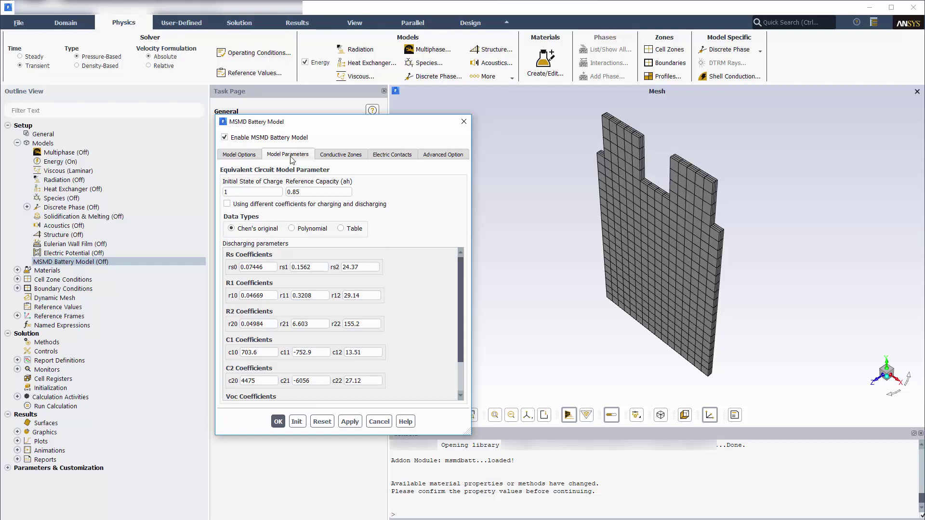
double_click(260, 192)
text(0.5)
double_click(285, 192)
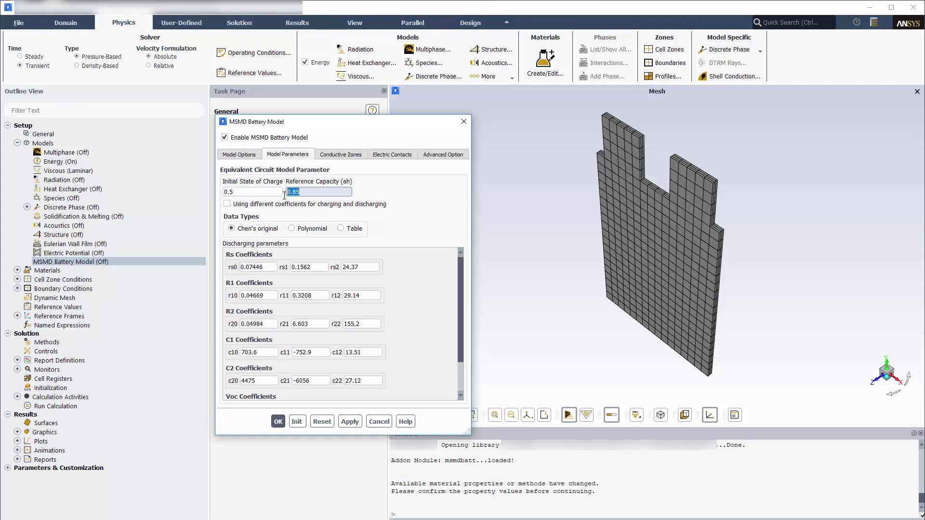
text(10.5)
click(278, 421)
click(493, 300)
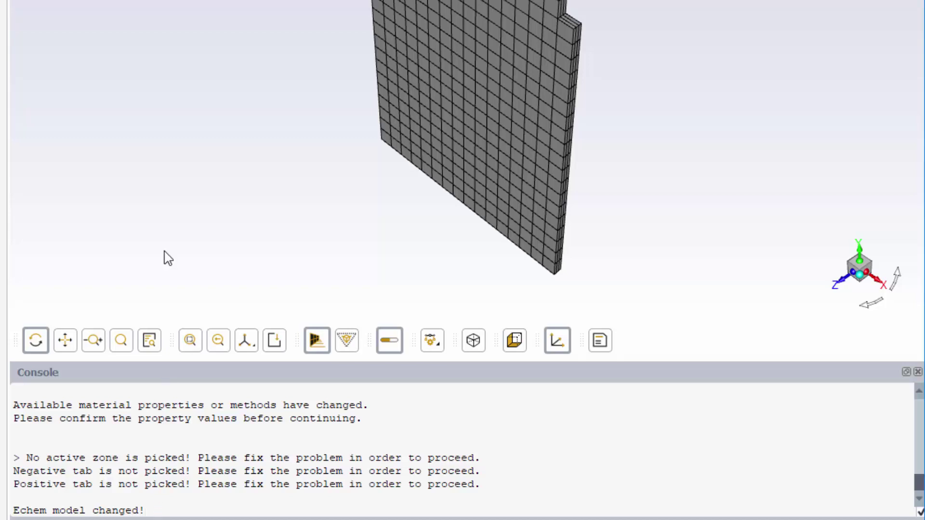
- Run define models battery-model parameter-estimation-tool for the ECM Model with 1 temperature level and 9 SOC-level curves
text(define models battery-model parameter-estimation-tool)
key(Return)
text(2)
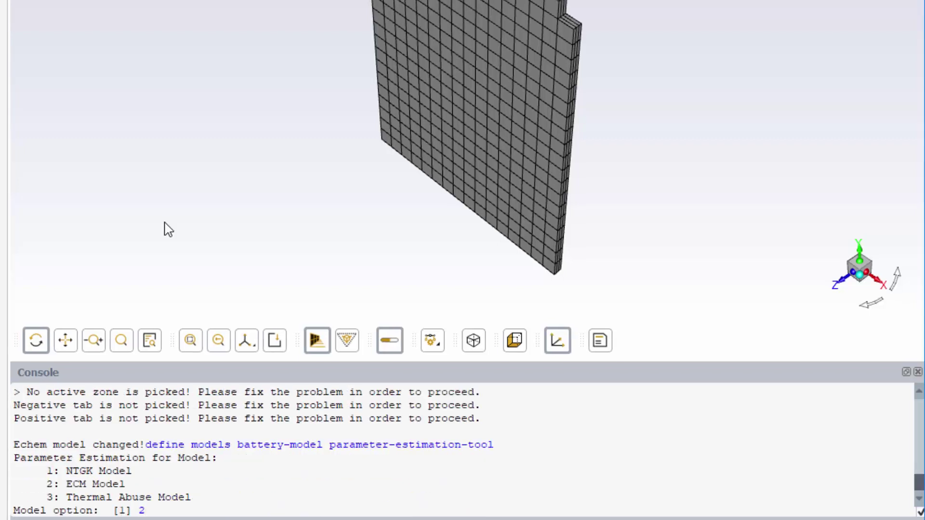
key(Return)
key(Return)
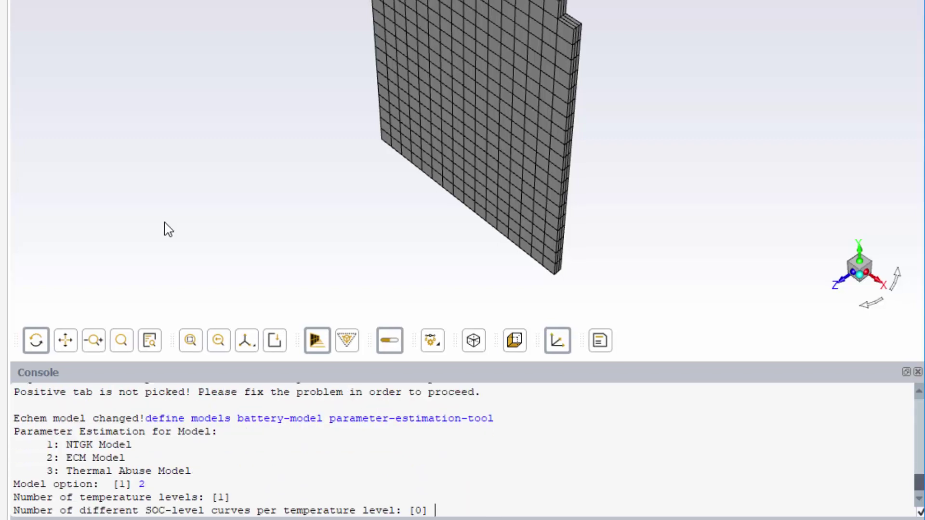
text(9)
key(Return)
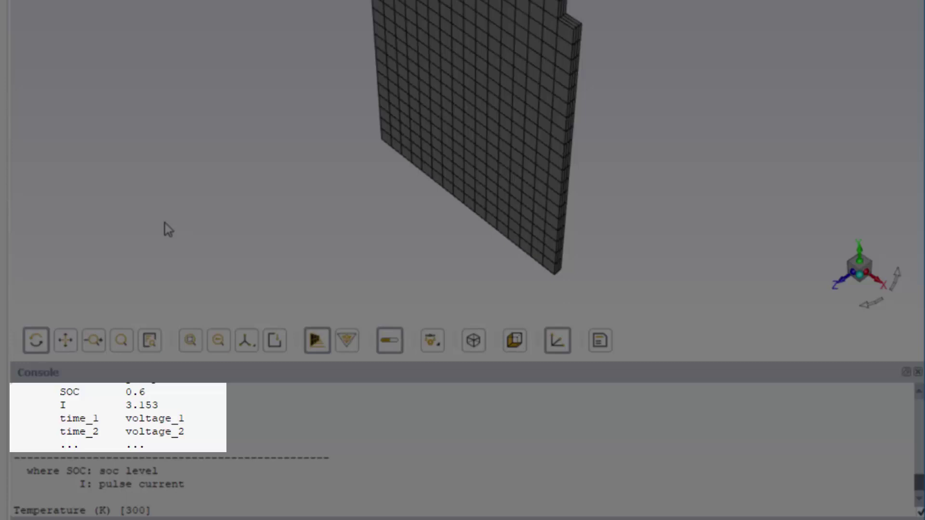
- Accept a temperature of 300 K and enter ecm-soc01.txt as the file name for curve 1
key(Return)
text(ec)
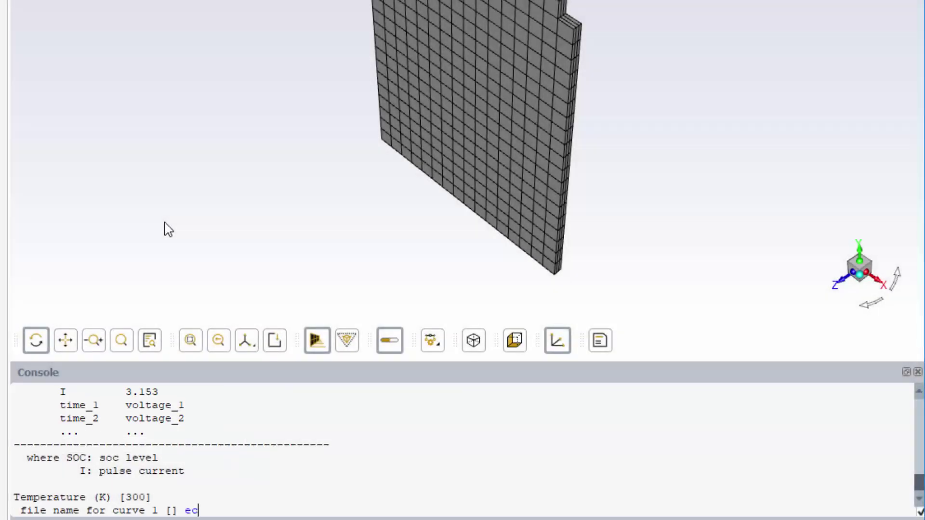
text(m-soc01.txt)
drag(274, 510, 188, 512)
key(ctrl+c)
key(Return)
- Enter ecm-soc02.txt through ecm-soc09.txt as the file names for curves 2 to 9
key(ctrl+v)
key(Left)
key(Left)
key(Left)
key(Left)
key(BackSpace)
text(2)
key(Return)
key(ctrl+v)
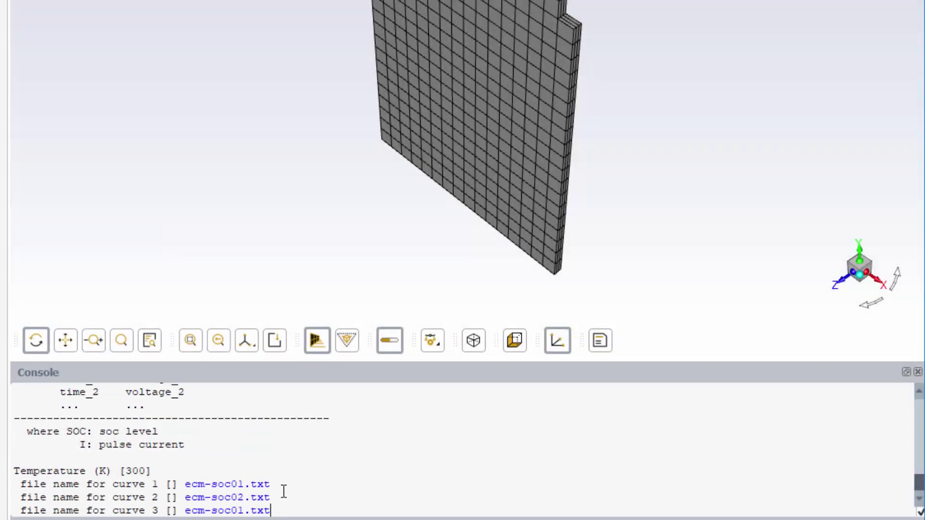
key(Left)
key(Left)
key(Left)
key(Left)
key(BackSpace)
text(3)
key(Return)
key(ctrl+v)
key(Left)
key(Left)
key(Left)
key(Left)
key(BackSpace)
text(4)
key(Return)
key(ctrl+v)
key(Left)
key(Left)
key(Left)
key(Left)
key(BackSpace)
text(5)
key(Return)
key(ctrl+v)
key(Left)
key(Left)
key(Left)
key(Left)
key(BackSpace)
text(6)
key(Return)
key(ctrl+v)
key(Left)
key(Left)
key(Left)
key(Left)
key(BackSpace)
text(7)
key(Return)
key(ctrl+v)
key(Left)
key(Left)
key(Left)
key(Left)
key(BackSpace)
text(8)
key(Return)
key(ctrl+v)
key(Left)
key(Left)
key(Left)
key(Left)
key(BackSpace)
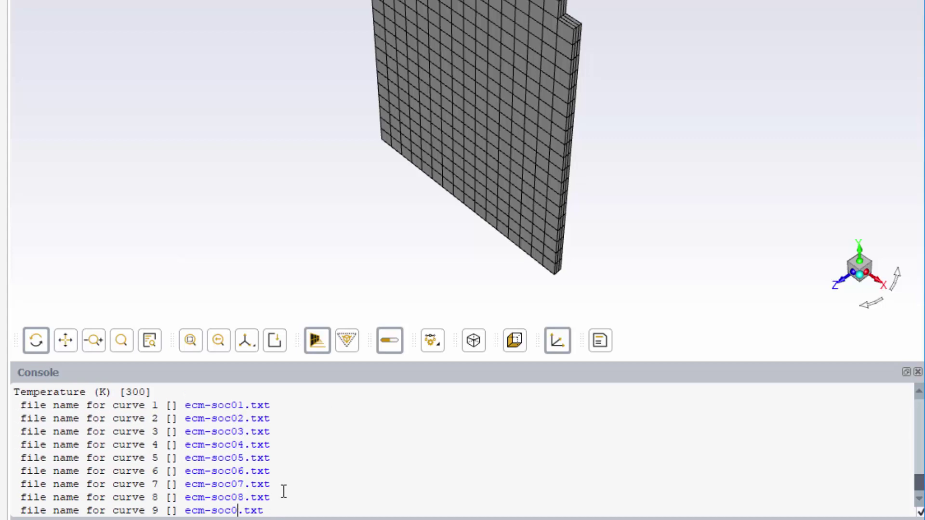
text(9)
key(Return)
- Set the battery capacity to 10.5 Ah and run the estimation with the 6P circuit model and Levenberg-Marquardt fitting
text(10.5)
key(Return)
key(Return)
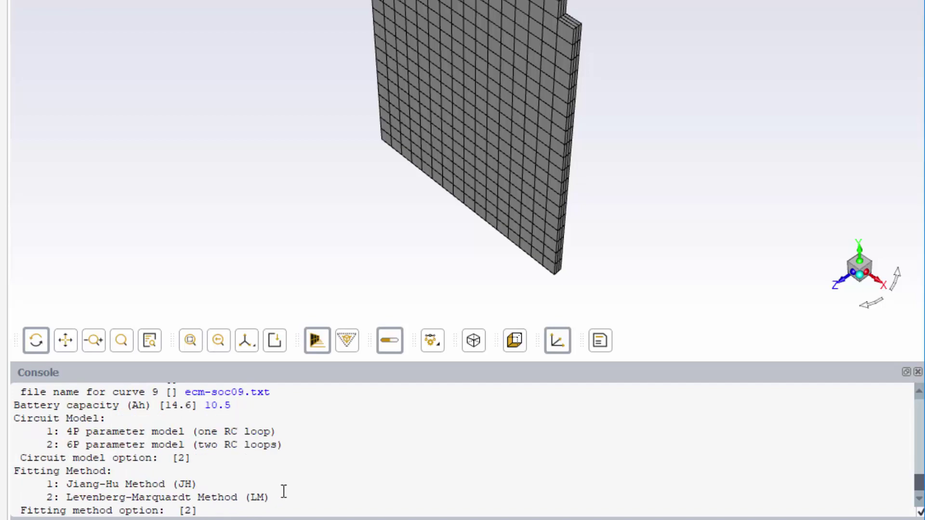
key(Return)
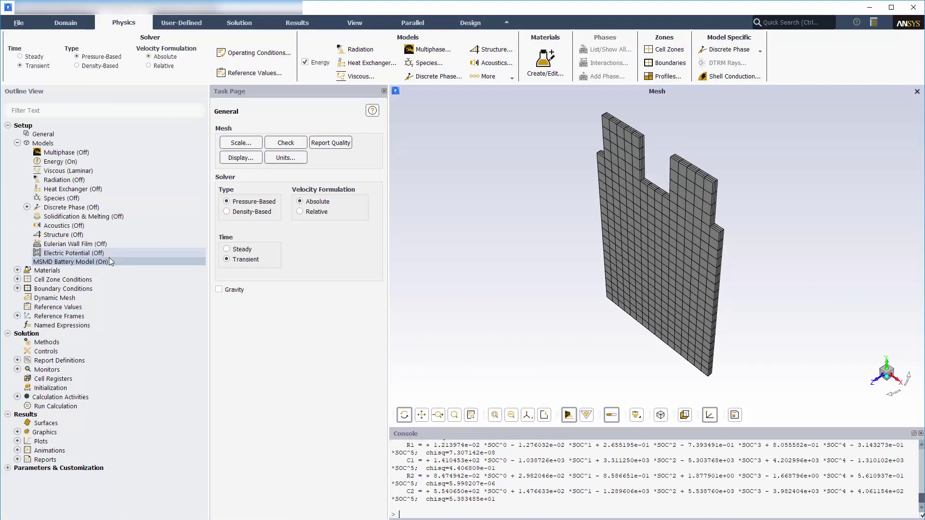
- In the MSMD Battery Model, review the fitted coefficients and assign e_zone as active component and tab_nzone and tab_pzone as tab components
double_click(109, 261)
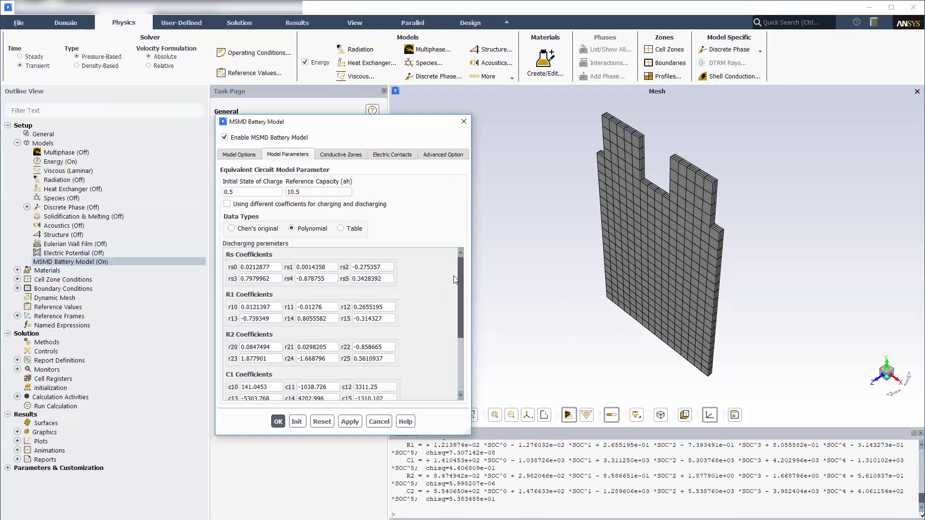
drag(460, 271, 443, 241)
click(343, 154)
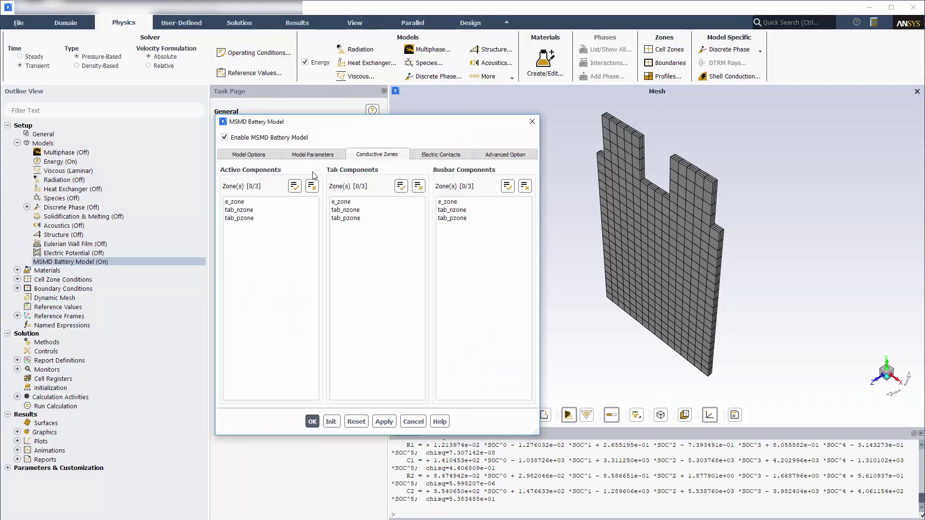
click(251, 202)
click(346, 209)
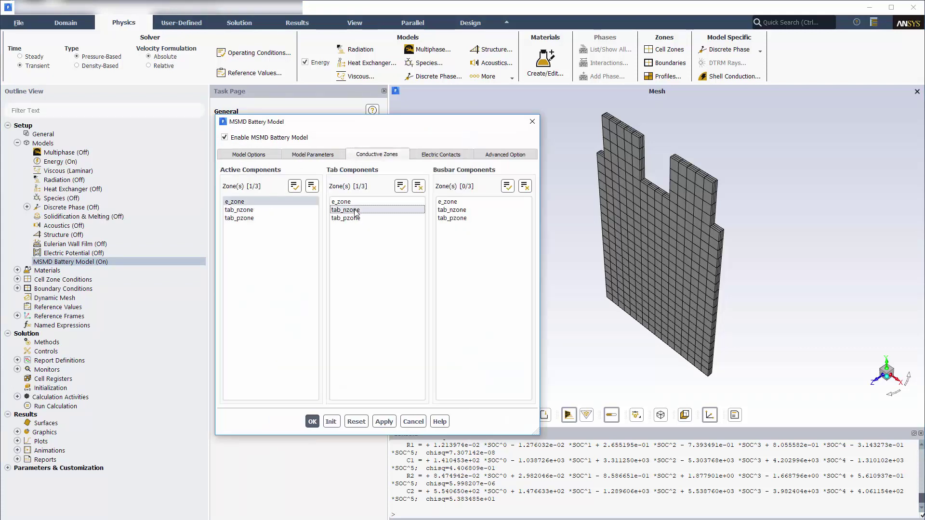
click(354, 218)
- Assign tab_n as the negative tab and tab_p as the positive tab of the battery's external connectors
click(423, 156)
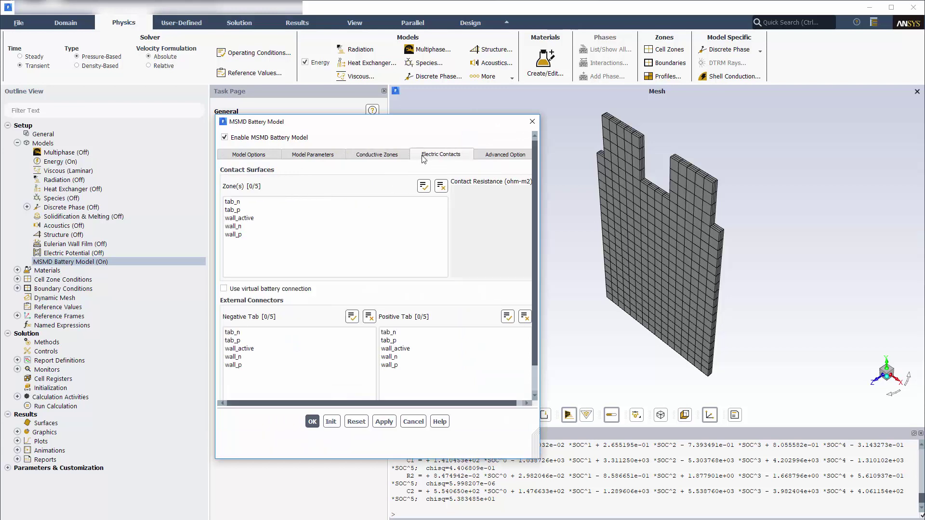
click(250, 333)
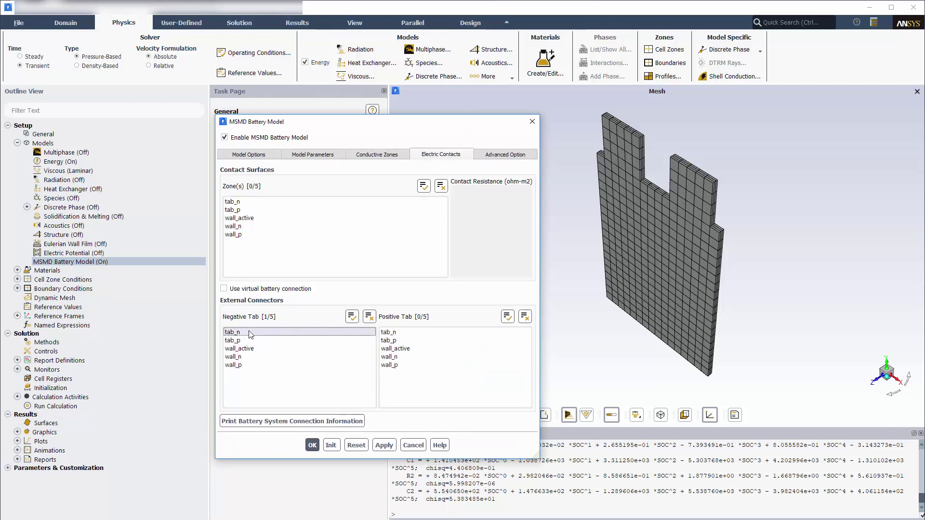
click(401, 341)
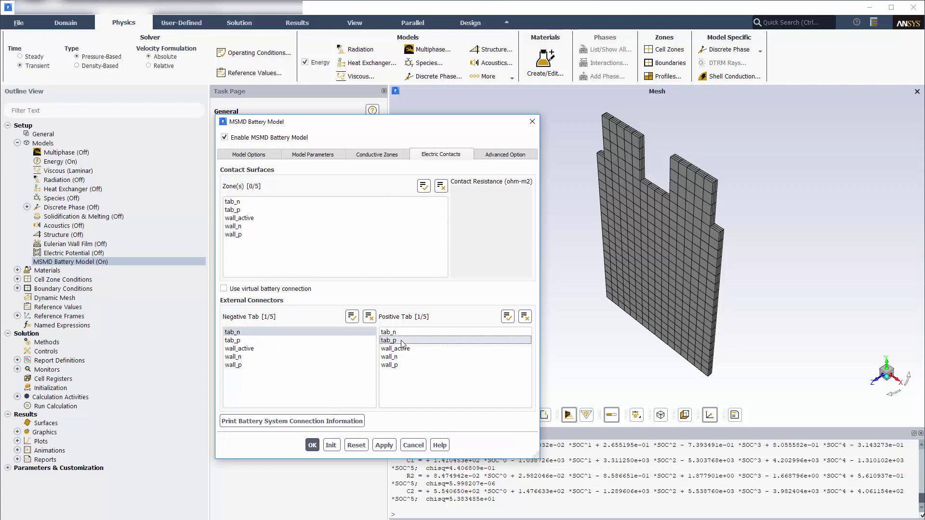
- Print the battery system connection information, review it in the console, and accept the battery model settings
click(340, 421)
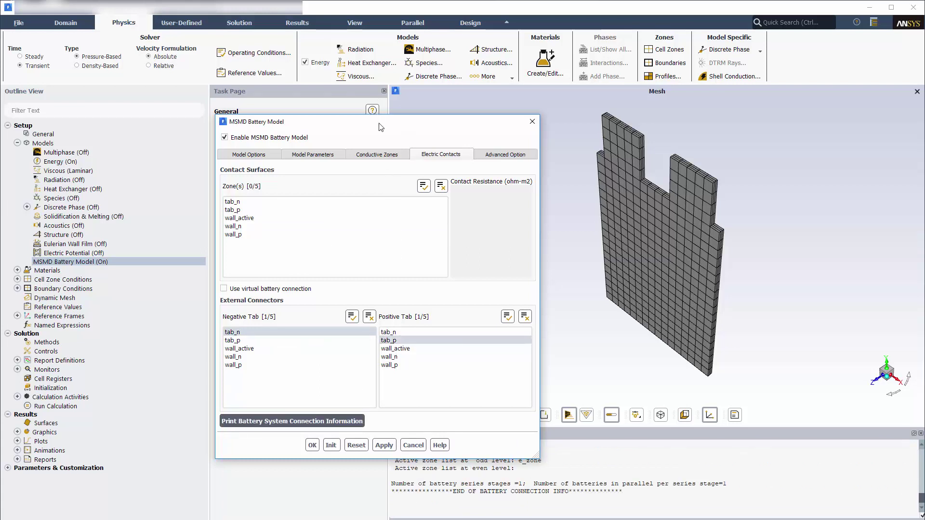
drag(376, 123, 302, 74)
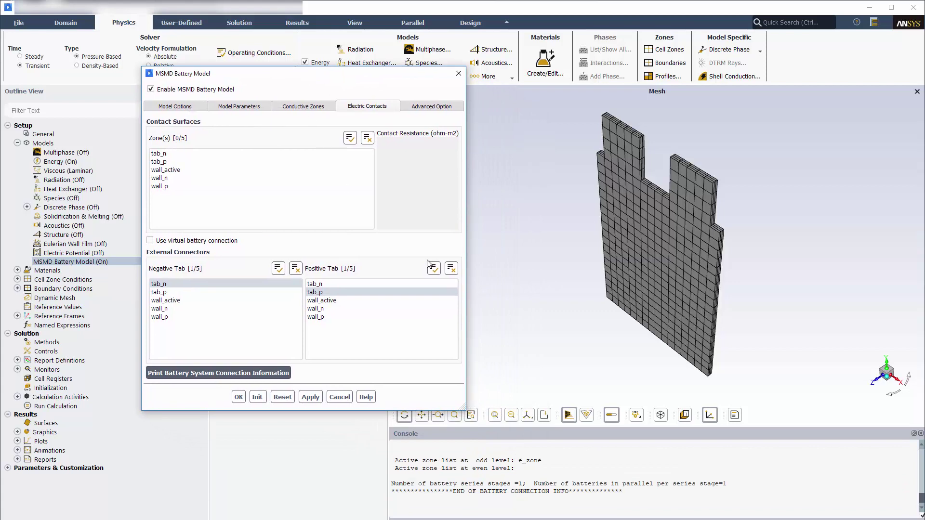
click(921, 447)
scroll(921, 447, up, 3)
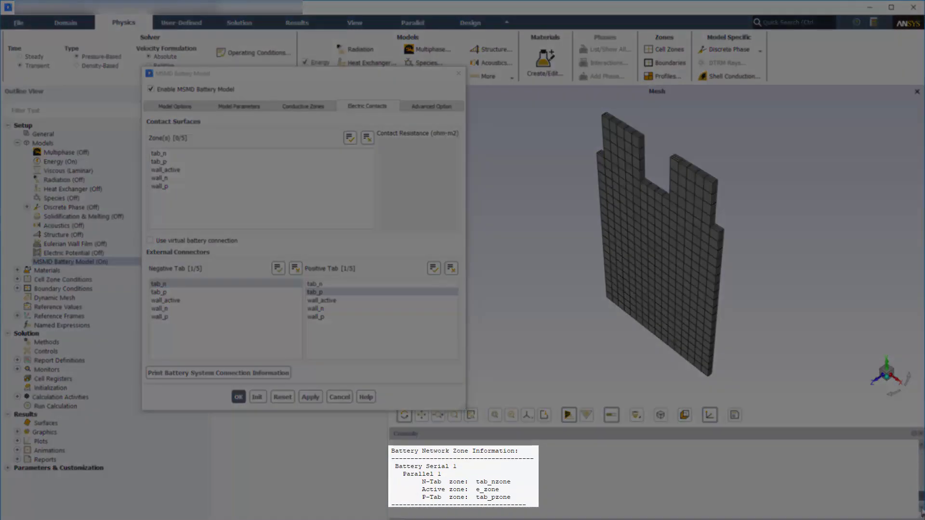
scroll(921, 511, down, 3)
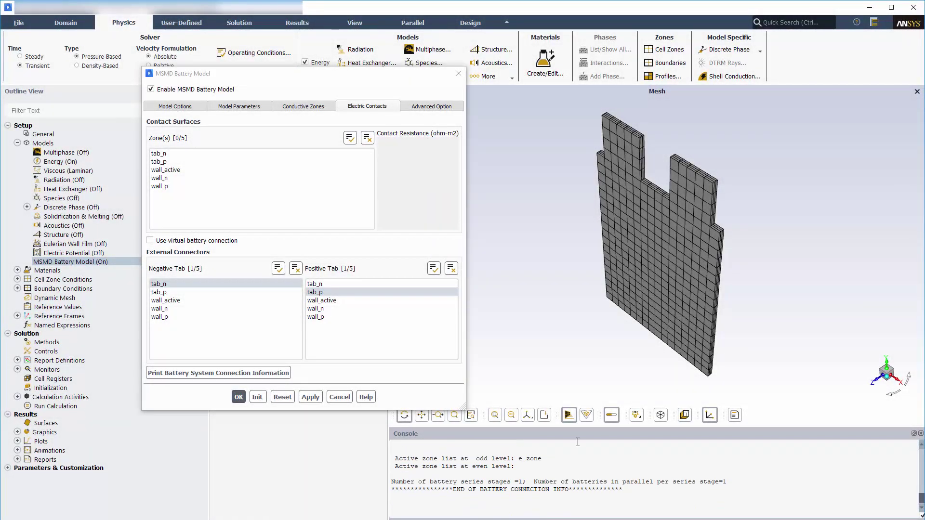
click(238, 397)
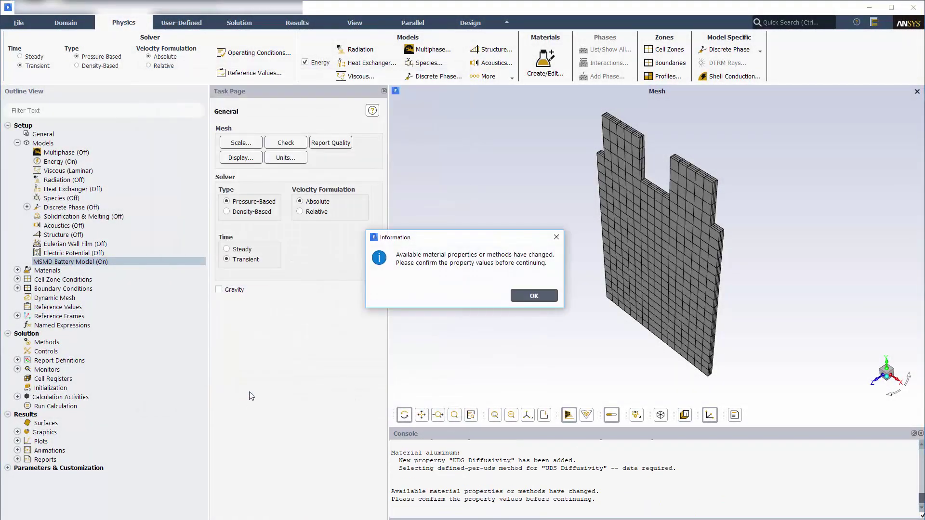
click(526, 297)
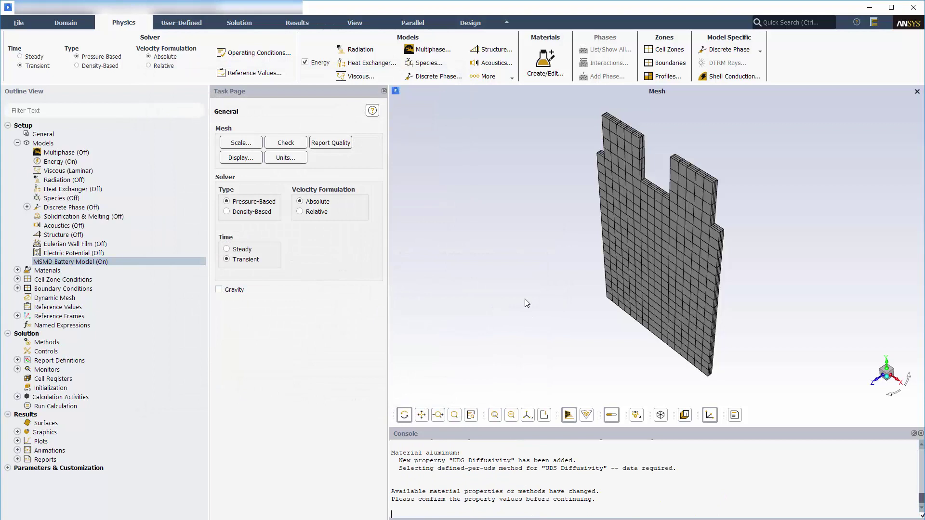
- Open the solid material aluminum for editing and give it the name e_material and chemical formula e
click(17, 270)
click(27, 288)
double_click(66, 298)
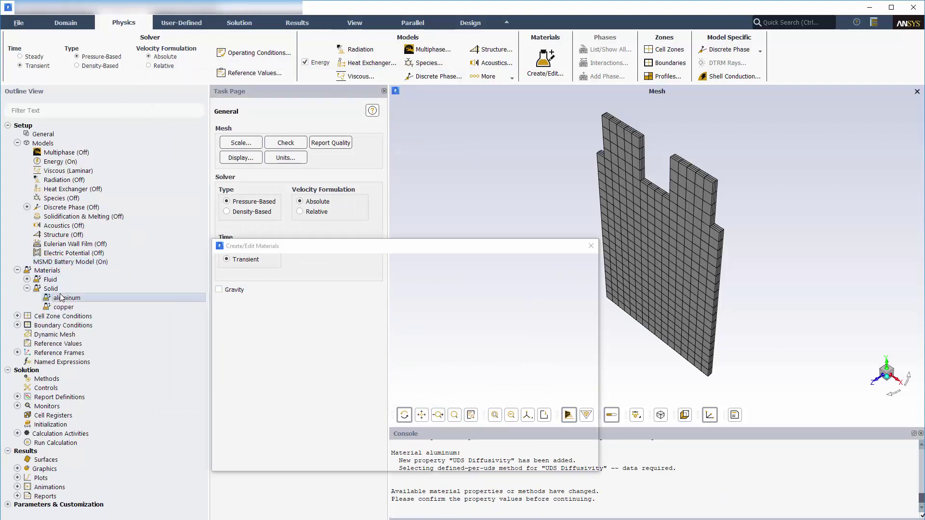
double_click(268, 277)
text(e_material)
double_click(248, 299)
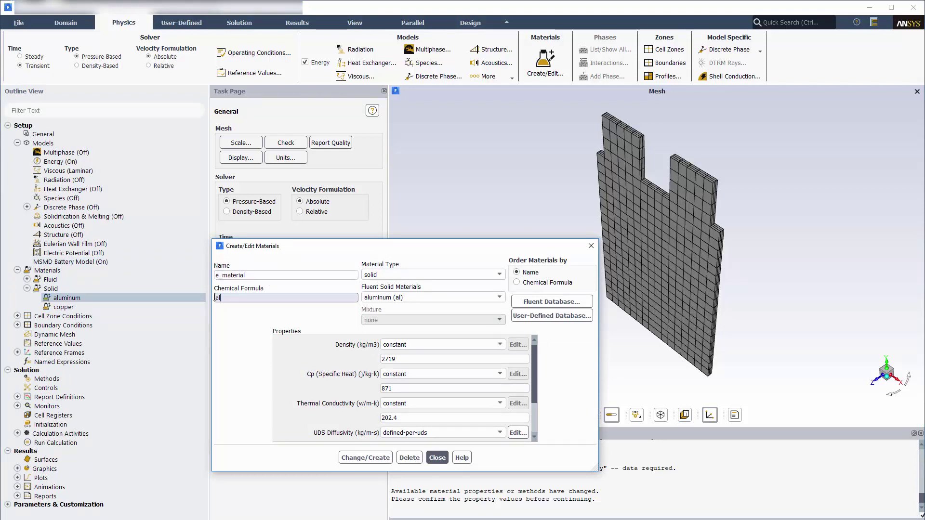
text(e)
- Set the material's density to 2092 kg/m3, specific heat to 678 J/kg-K and thermal conductivity to 18.2 W/m-K
double_click(389, 358)
text(2092)
key(Tab)
text(678)
key(Tab)
text(18.2)
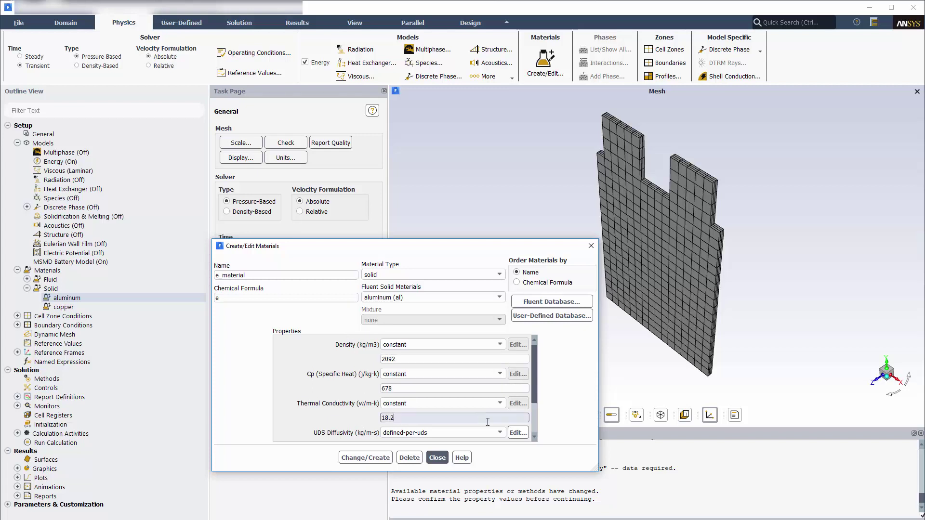
- Set e_material's UDS diffusion coefficients to 1.19e6 for uds-0 and 9.83e5 for uds-1, and create it without overwriting aluminum
click(519, 433)
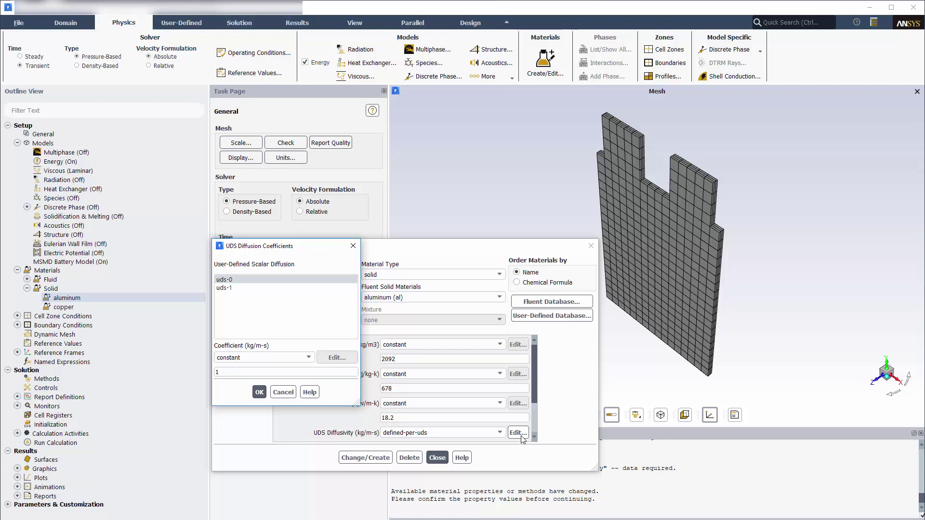
click(217, 372)
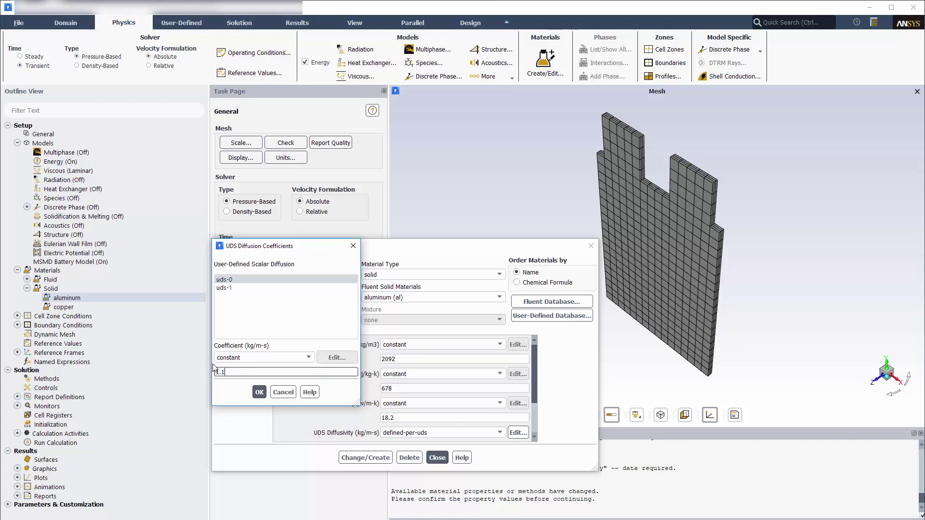
text(.19e6)
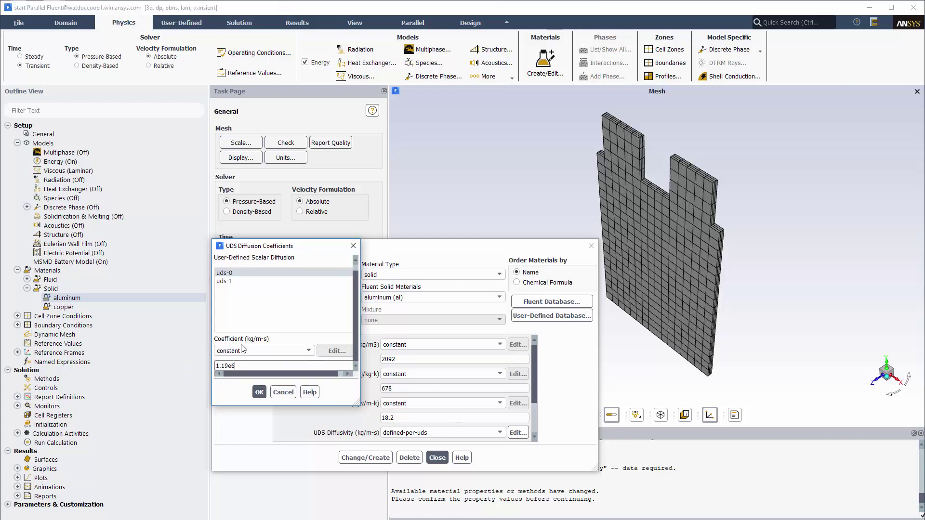
click(231, 282)
click(226, 372)
text(9.83e)
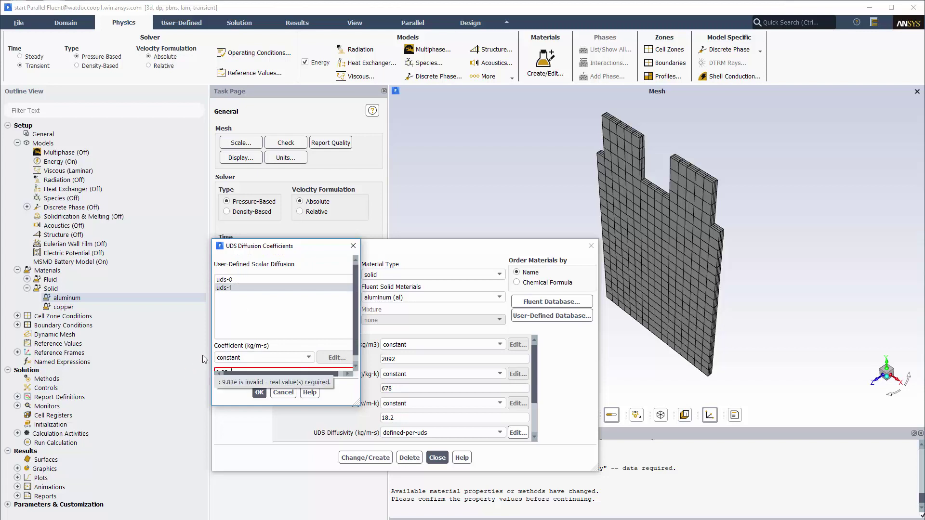
text(5)
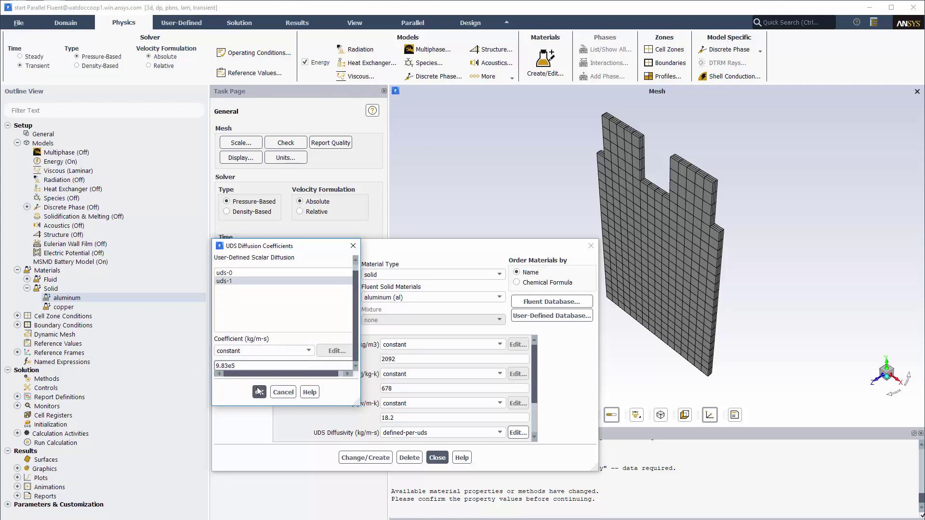
click(259, 392)
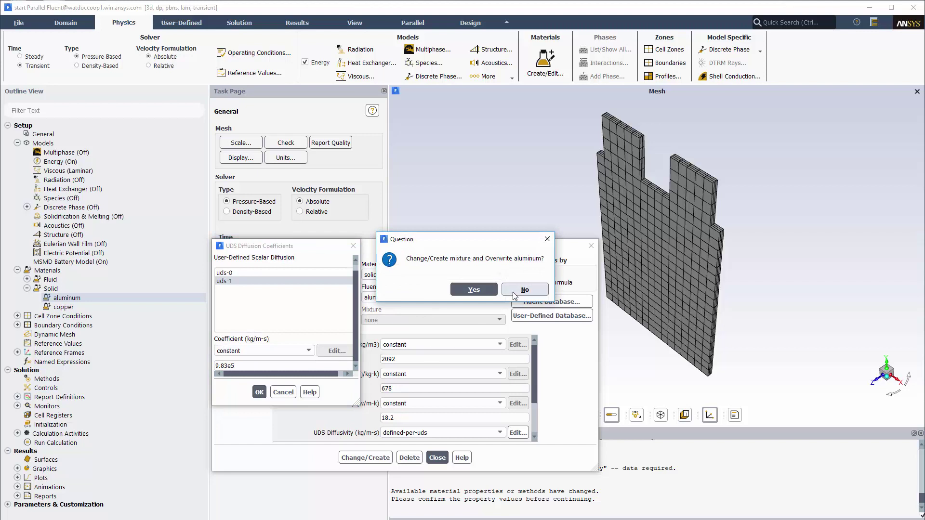
click(524, 289)
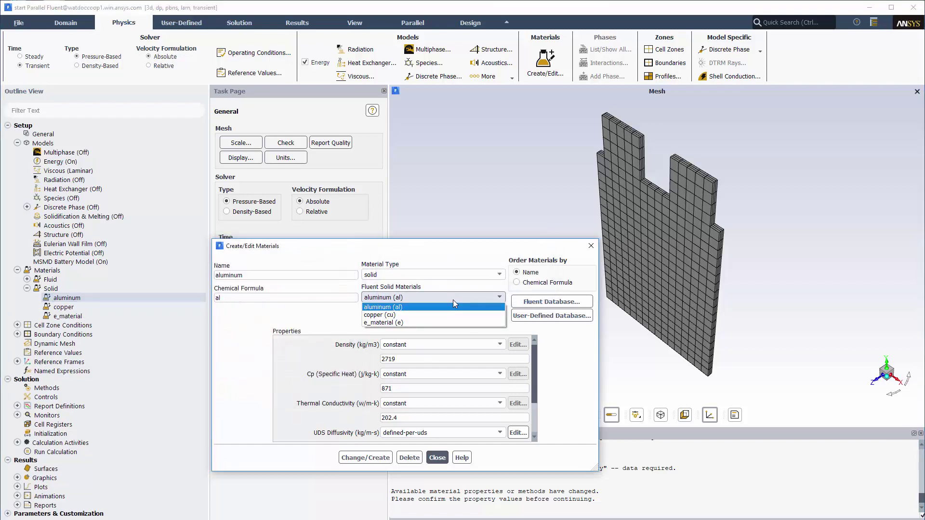
click(434, 322)
scroll(423, 380, down, 2)
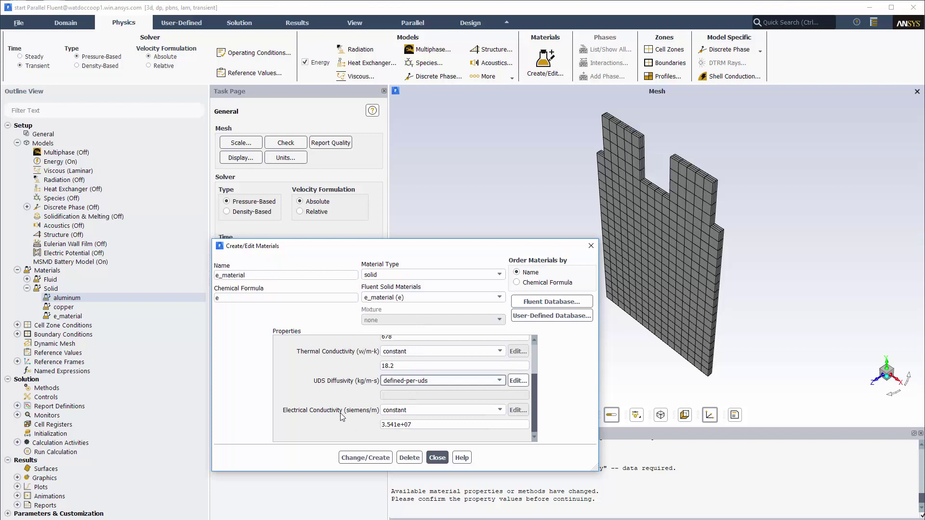
- Load the solid material copper for editing and give it the name t_material and chemical formula tmat
click(400, 297)
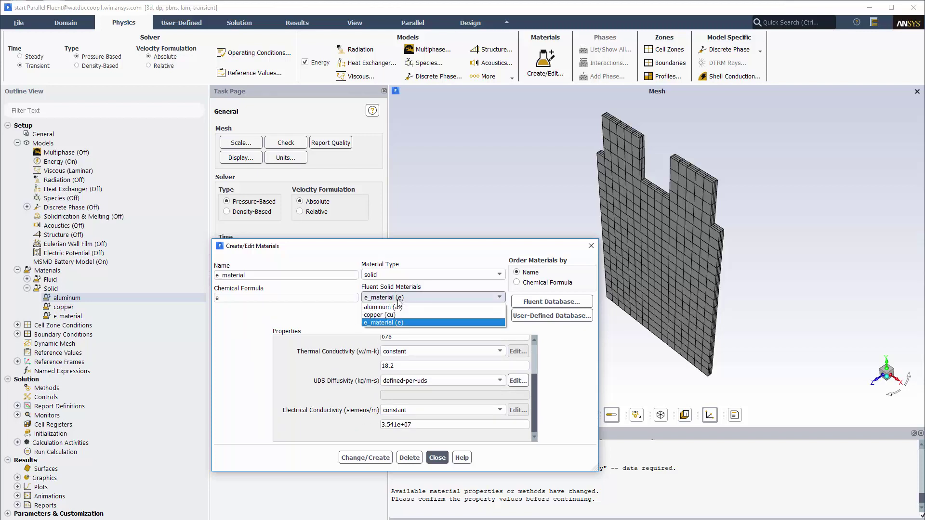
click(397, 317)
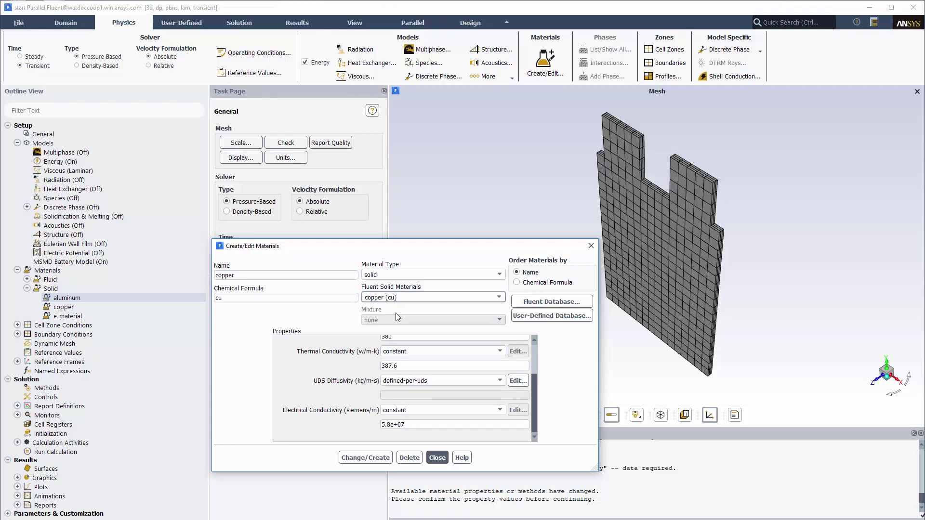
double_click(251, 275)
text(t)
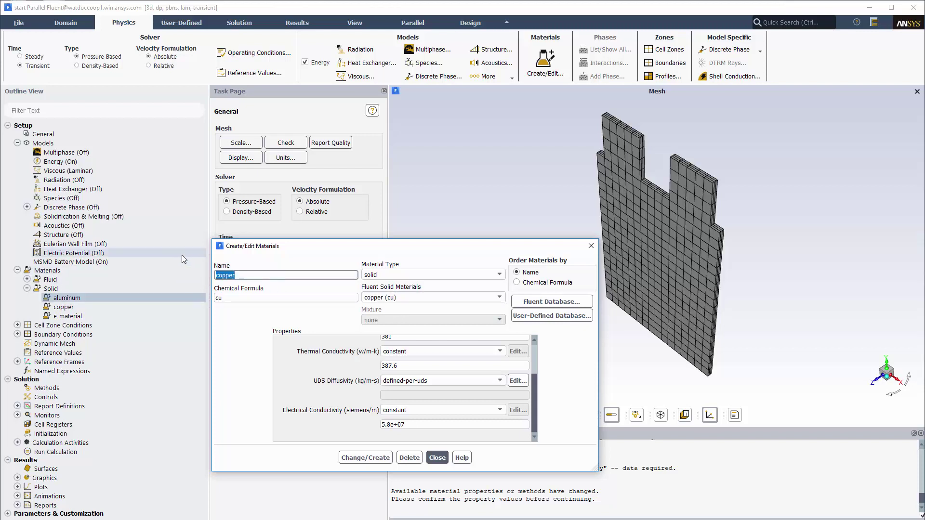
text(_material)
key(Tab)
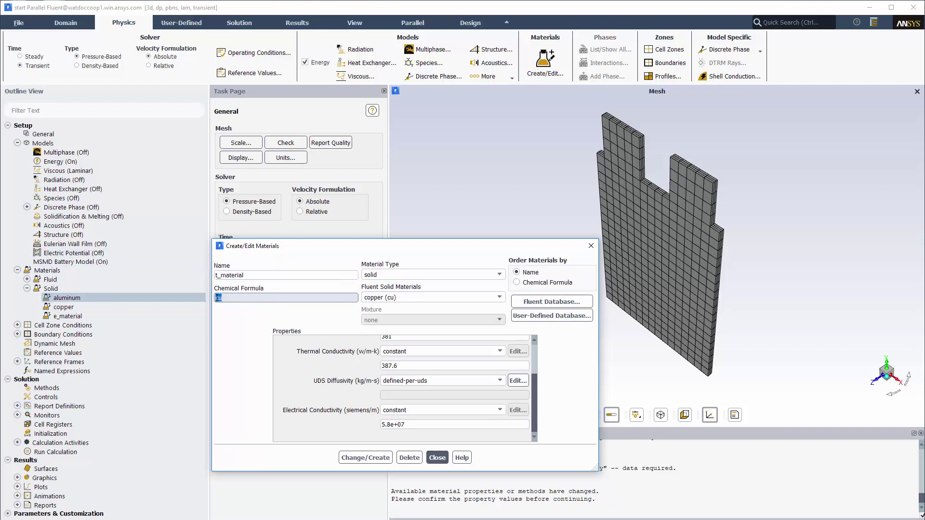
text(tmat)
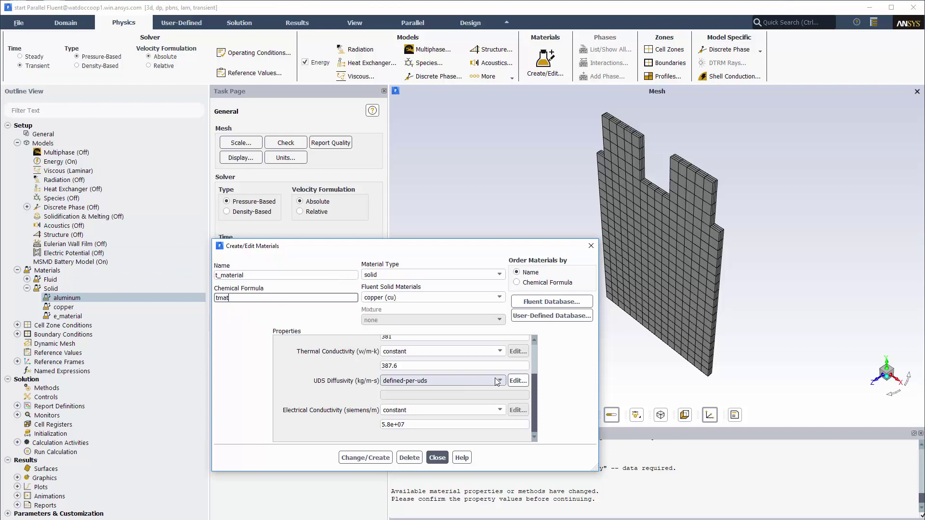
- Make t_material's UDS diffusivity user-defined with the battery_e_cond::msmdbatt function, and create the material, overwriting copper
click(468, 384)
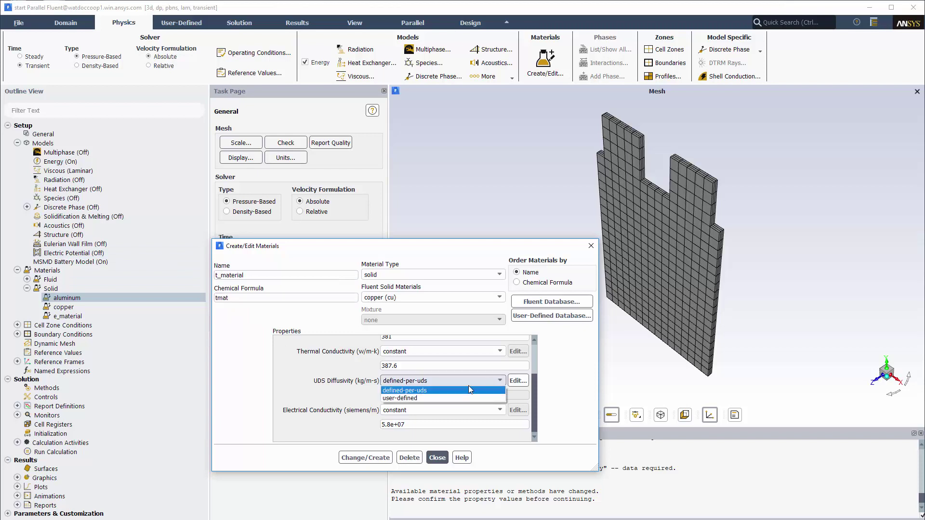
click(448, 398)
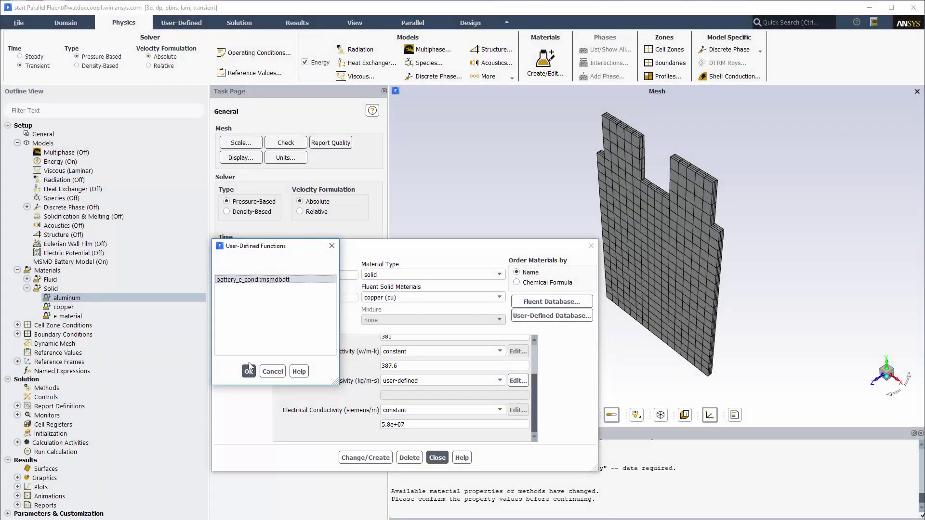
click(249, 370)
click(466, 289)
- Set t_material's electrical conductivity to 1e+07 siemens/m, apply the change and finish editing materials
click(477, 297)
click(419, 325)
triple_click(411, 425)
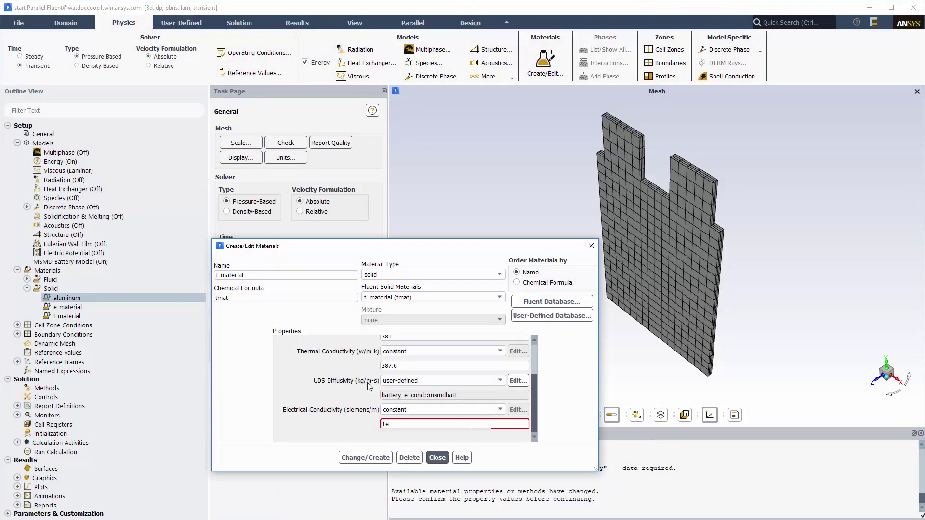
text(1e+07)
click(367, 457)
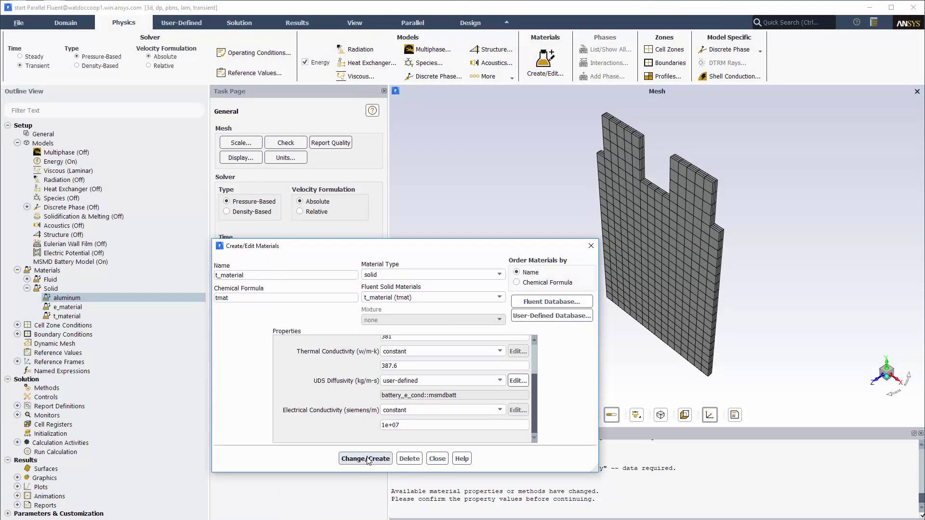
click(432, 460)
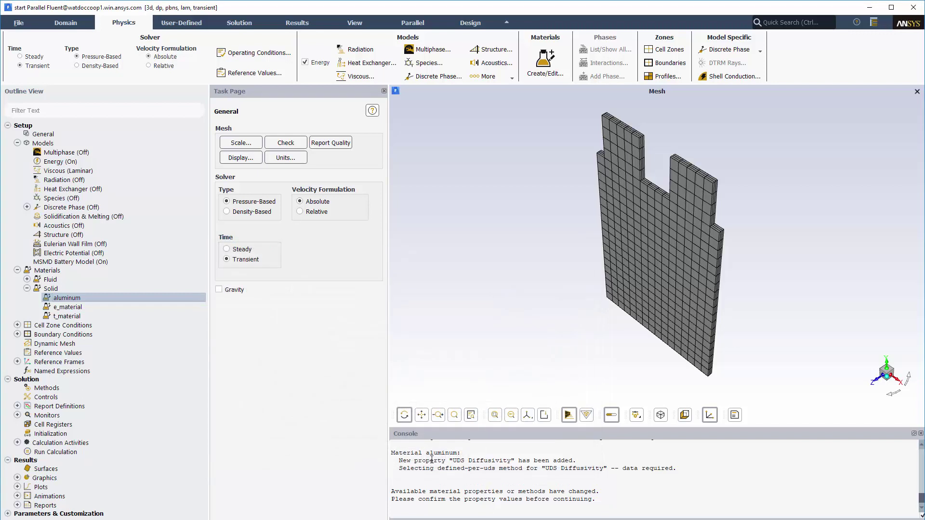
- Assign e_material as the material of the e_zone cell zone
click(18, 325)
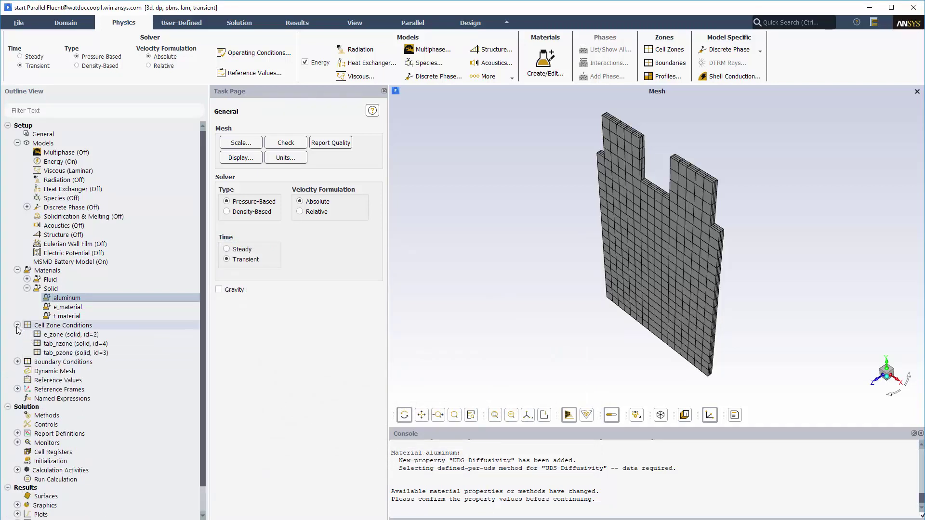
click(54, 335)
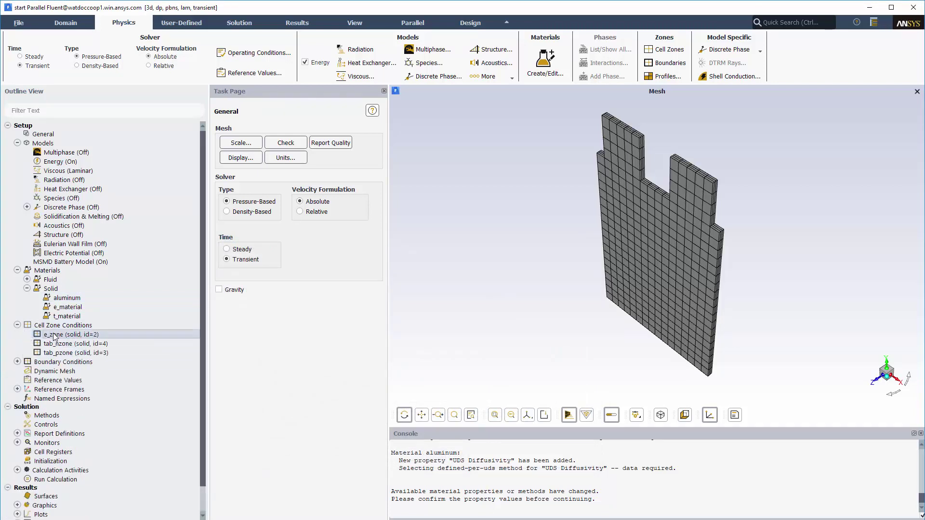
double_click(54, 336)
click(295, 283)
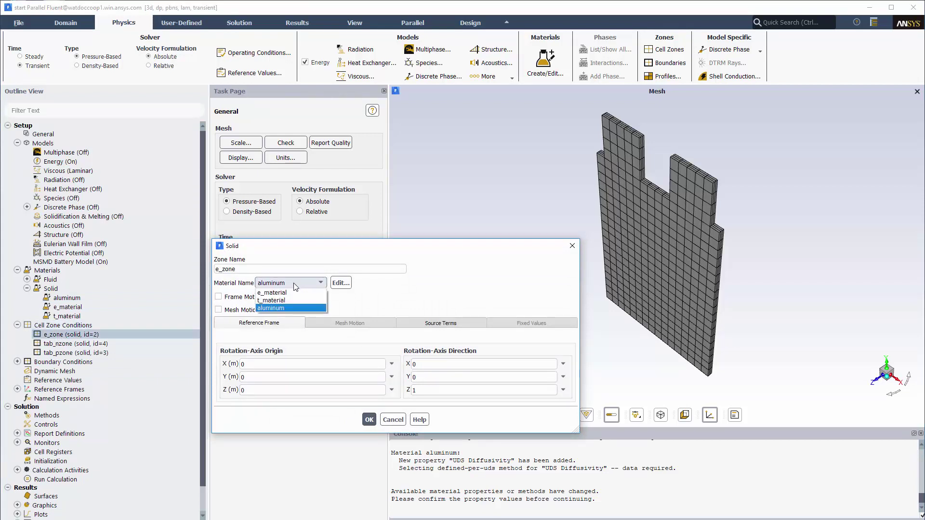
click(277, 292)
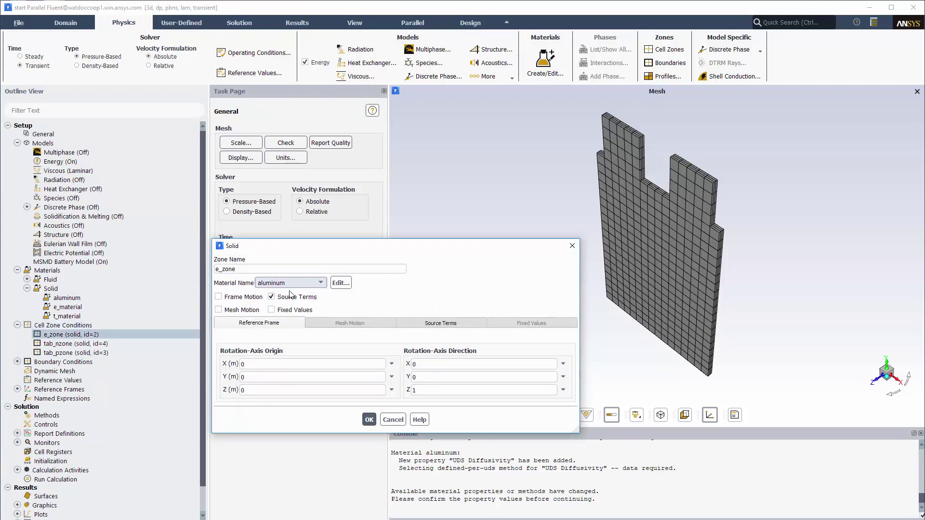
click(368, 419)
- Assign t_material as the material of the tab_nzone and tab_pzone cell zones
double_click(119, 345)
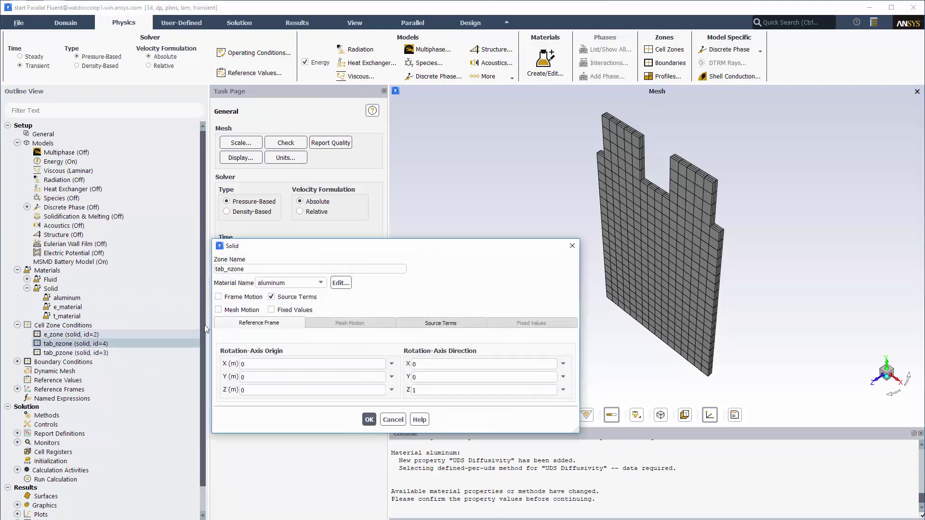
click(289, 282)
click(275, 301)
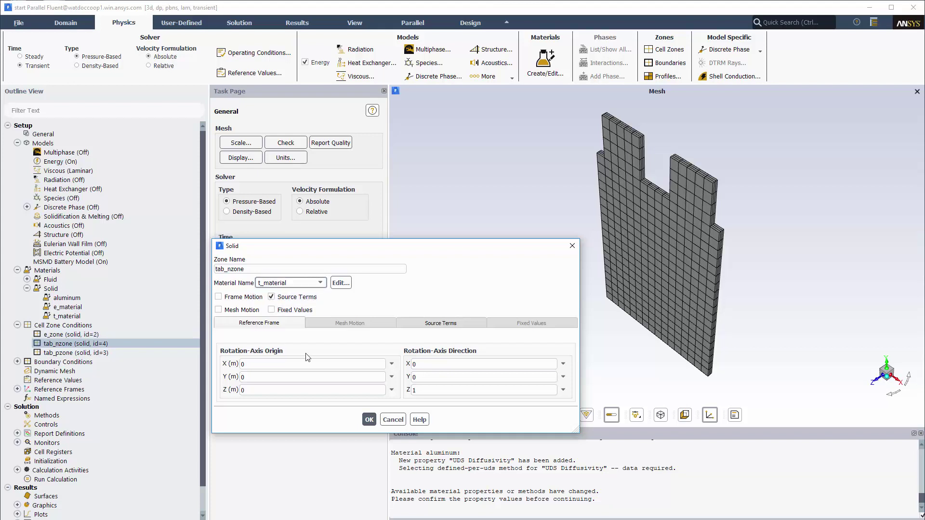
click(368, 420)
double_click(127, 352)
click(289, 283)
click(280, 303)
click(289, 283)
click(280, 312)
click(369, 420)
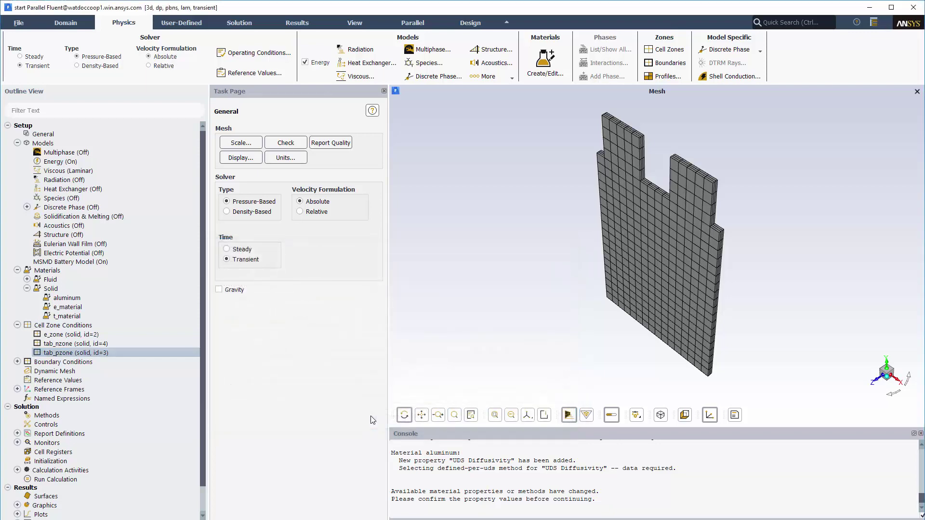
- Give the wall_active boundary a convection thermal condition with a heat transfer coefficient of 5 W/m2-K
click(17, 361)
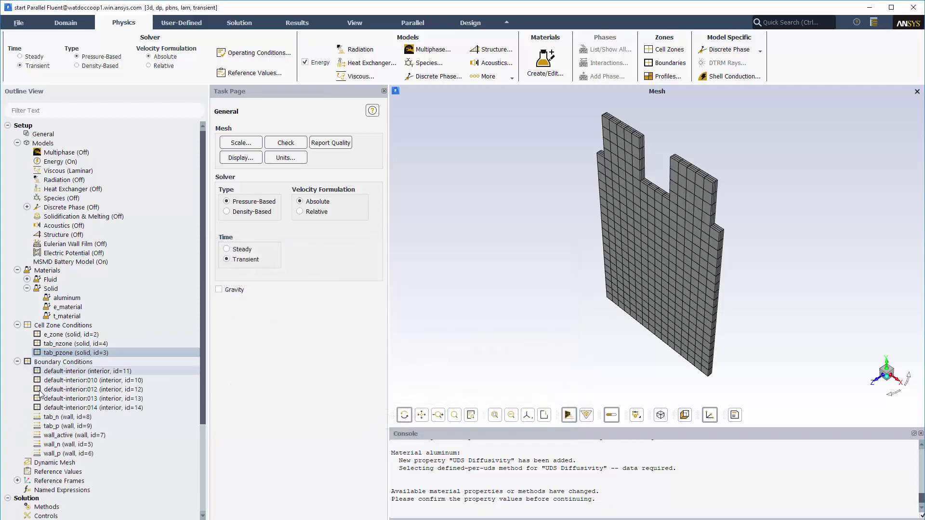
double_click(70, 435)
click(231, 348)
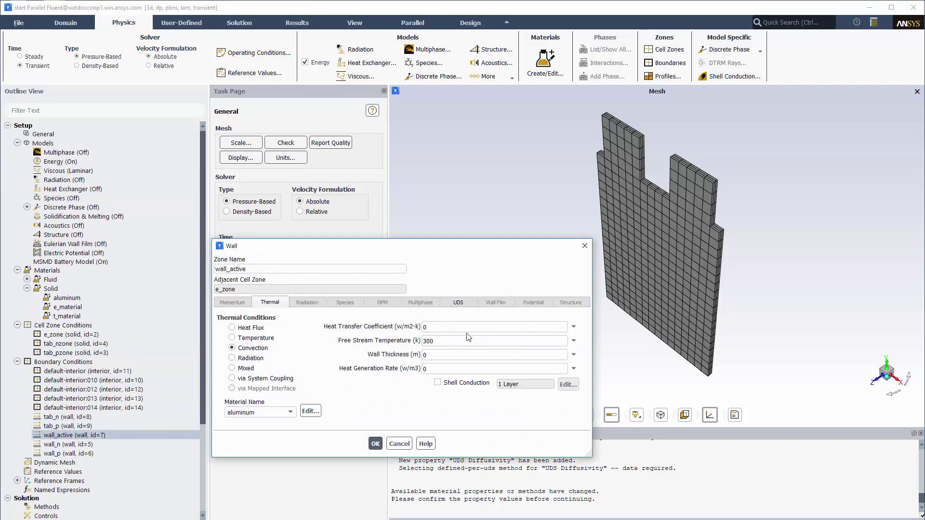
double_click(424, 327)
text(5)
click(376, 443)
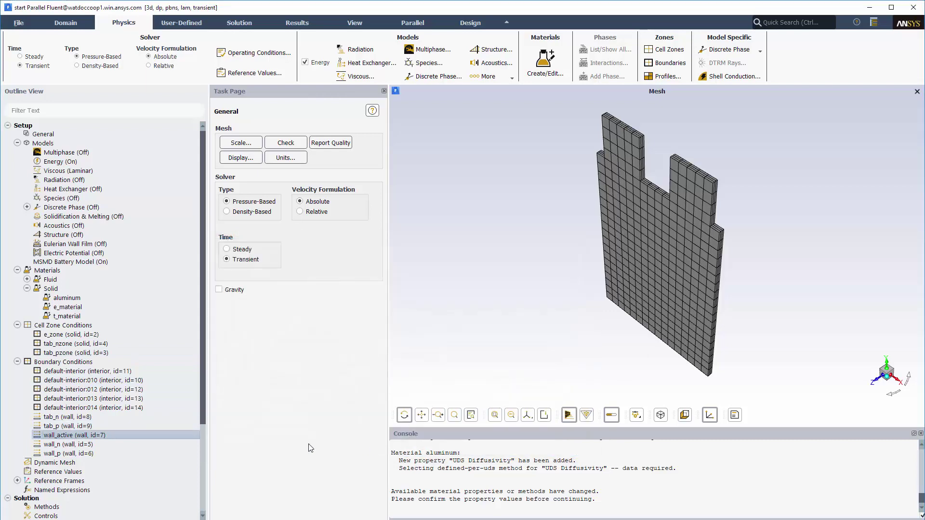
- Copy the boundary conditions of wall_active to wall_n and wall_p
right_click(114, 435)
click(143, 315)
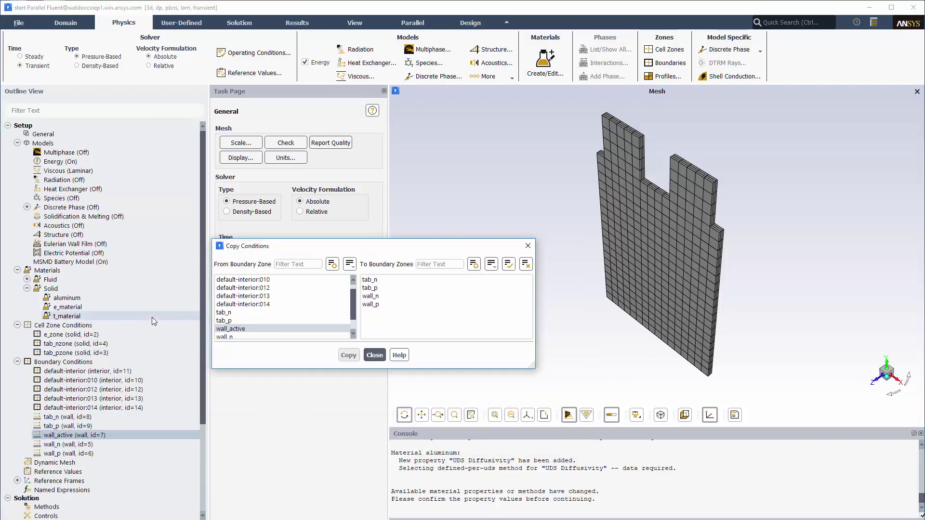
click(371, 304)
click(348, 355)
click(494, 290)
click(374, 355)
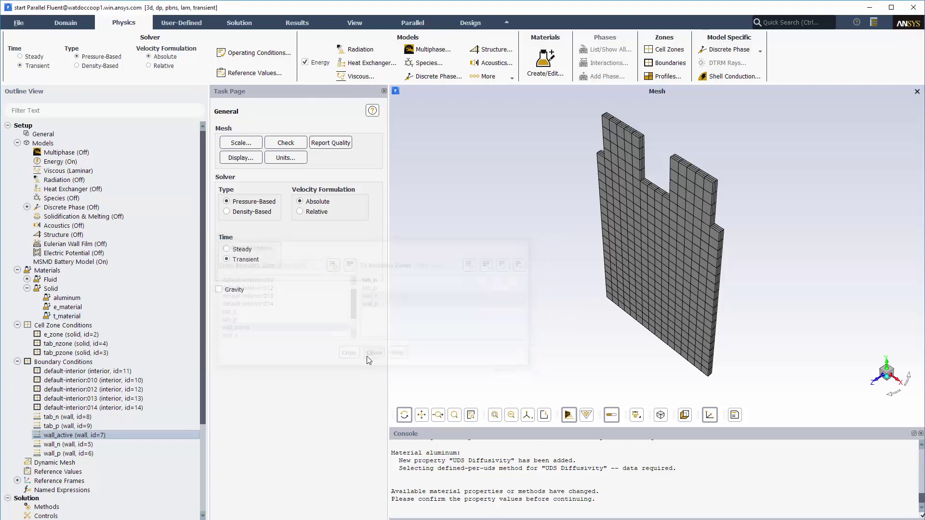
- Exclude the Flow equation from the solved equations, leaving Energy, Potential Phi+ and Potential Phi- selected
click(240, 24)
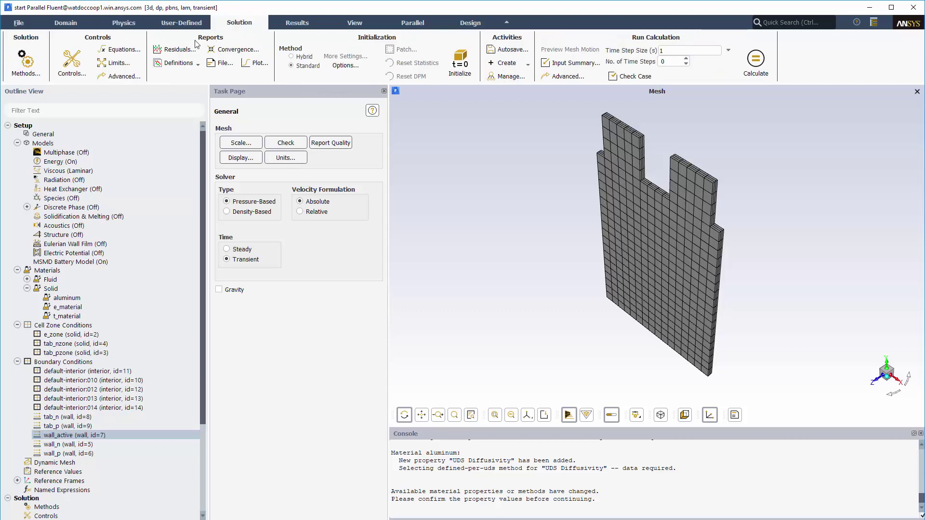
click(123, 50)
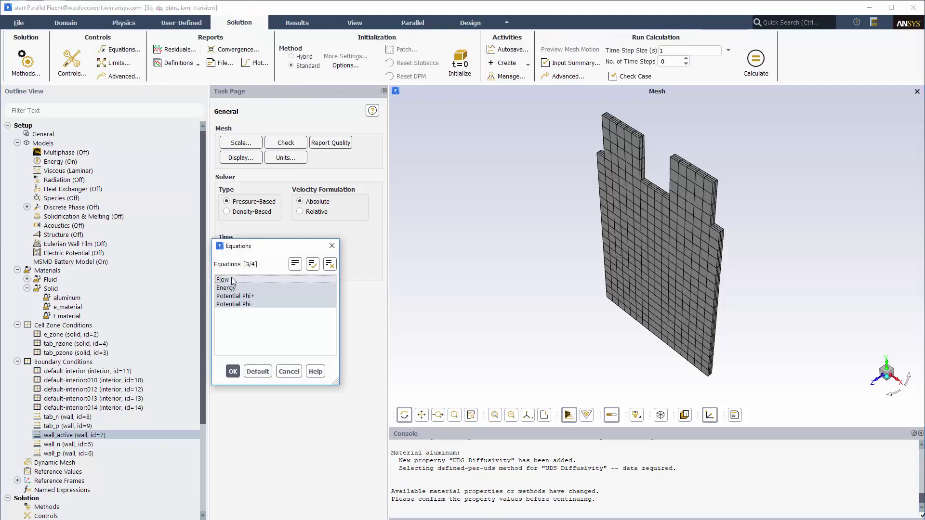
click(233, 368)
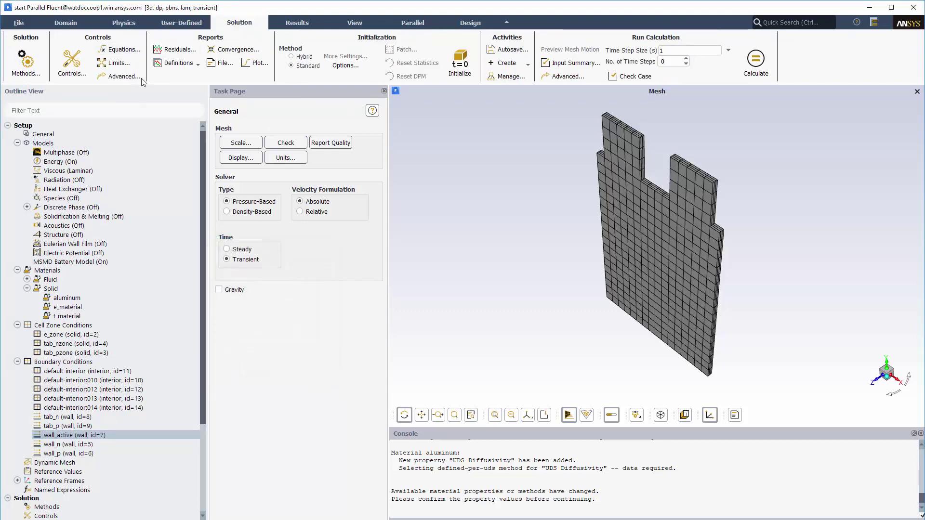
- Set the convergence criterion of the residual monitors to none
click(176, 50)
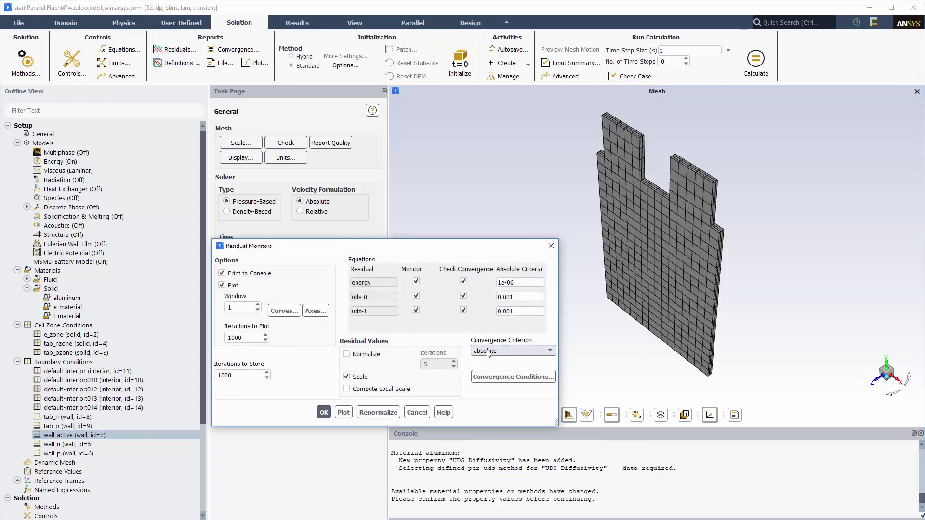
click(511, 351)
click(482, 382)
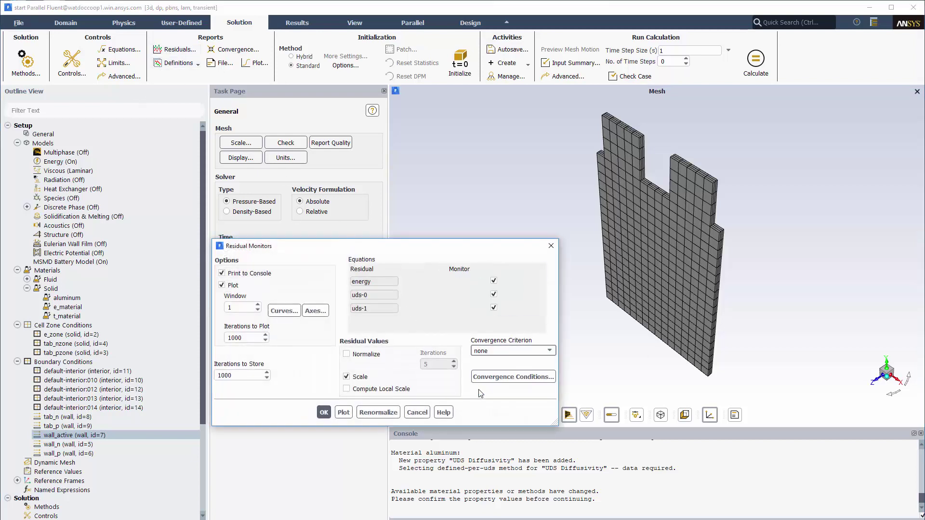
click(325, 413)
- Initialize the solution and calculate 50 time steps with a time step size of 30 s
click(459, 67)
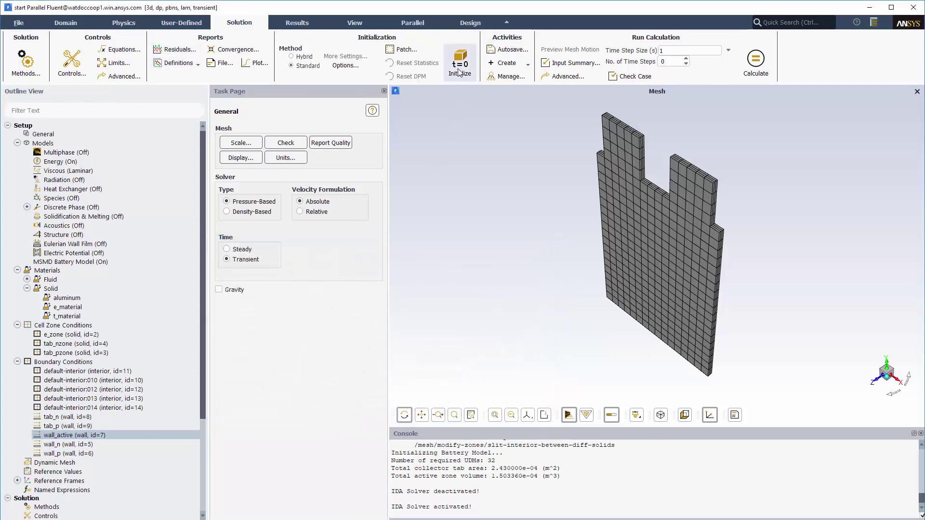
click(568, 77)
double_click(290, 157)
text(30)
click(290, 177)
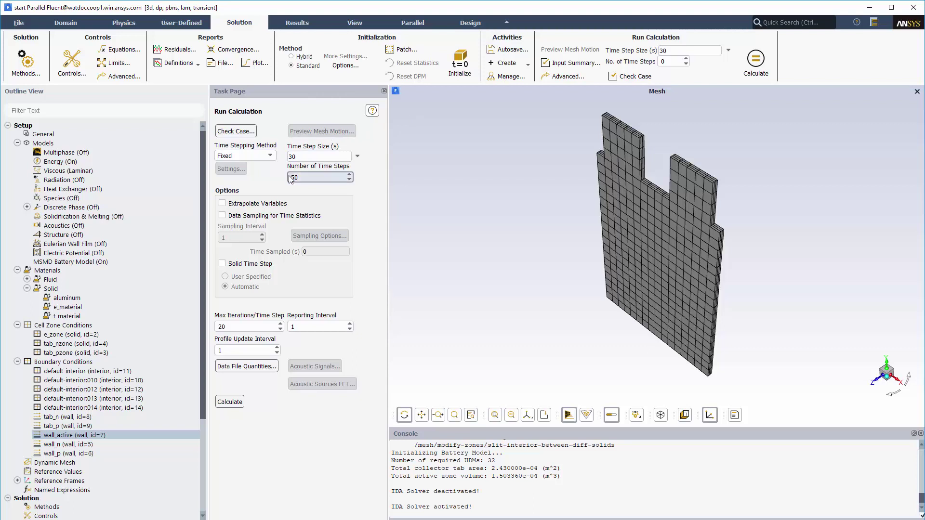
click(238, 405)
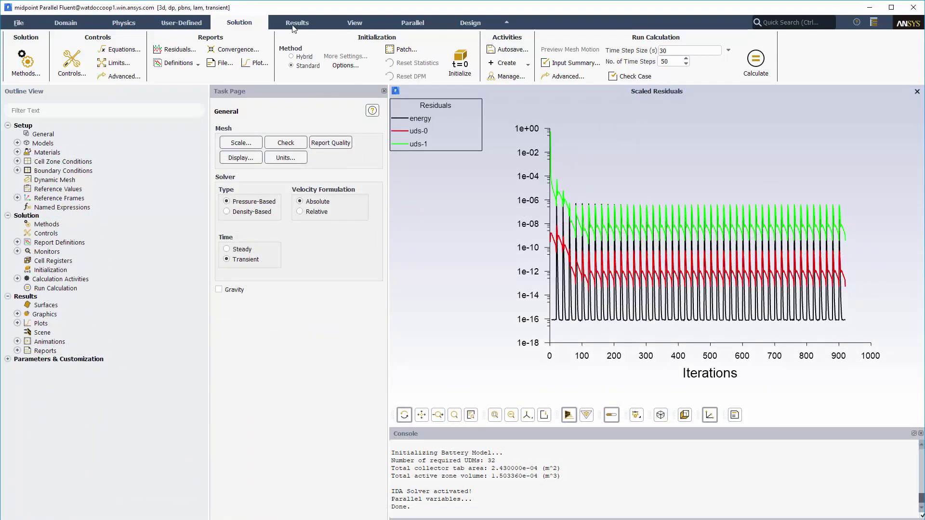
- Display filled contours of the user-defined scalar Potential Phi+ on tab_p, wall_active and wall_p, viewed along the Z axis
click(293, 25)
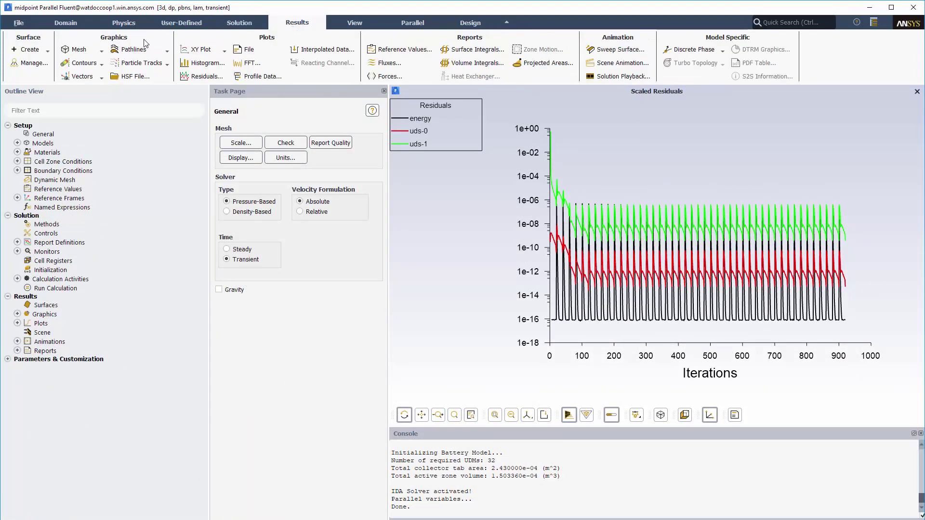
click(87, 76)
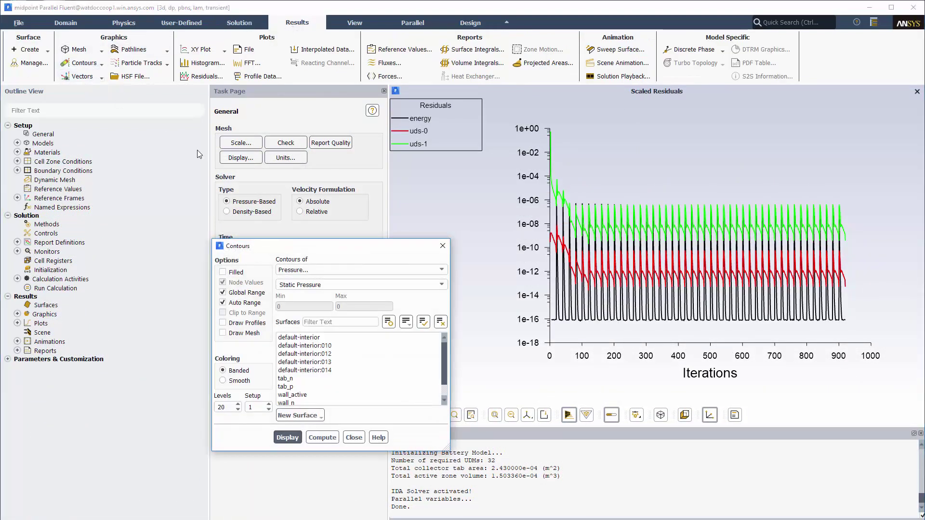
click(324, 270)
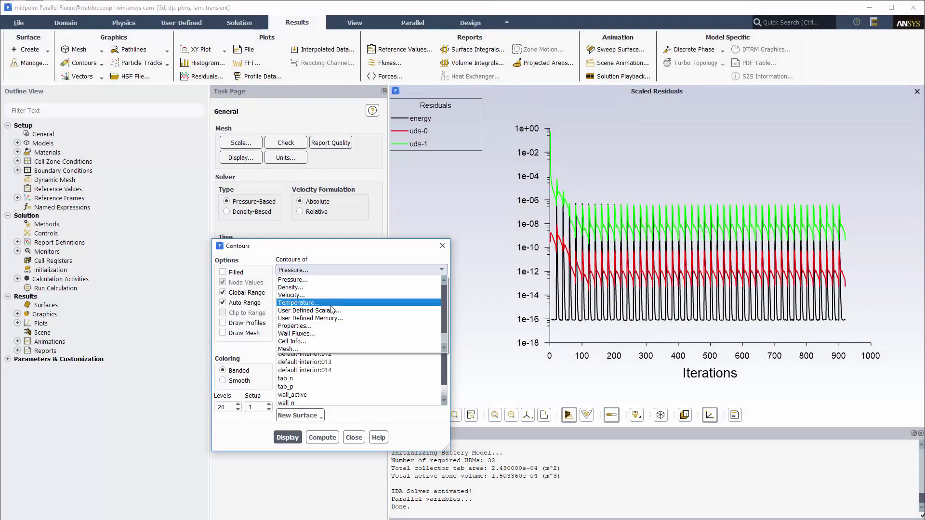
click(330, 310)
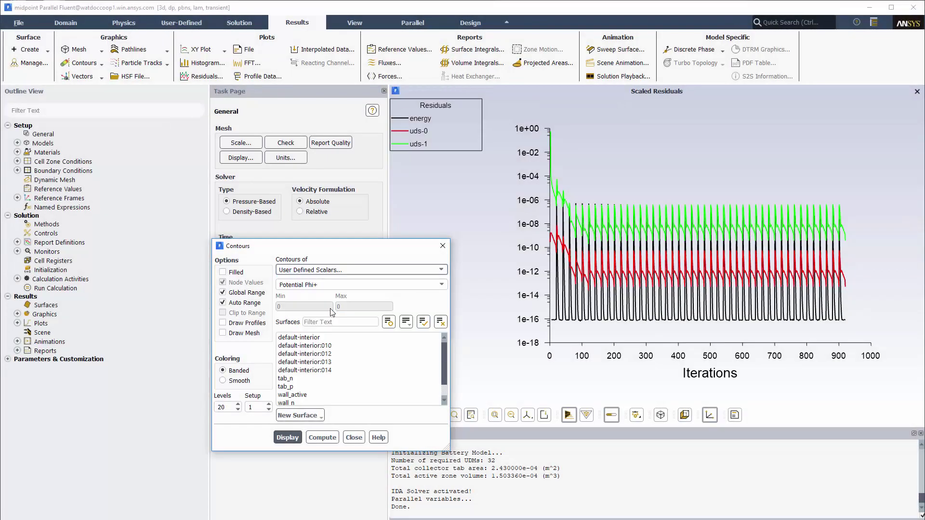
scroll(317, 363, down, 2)
click(289, 370)
click(292, 378)
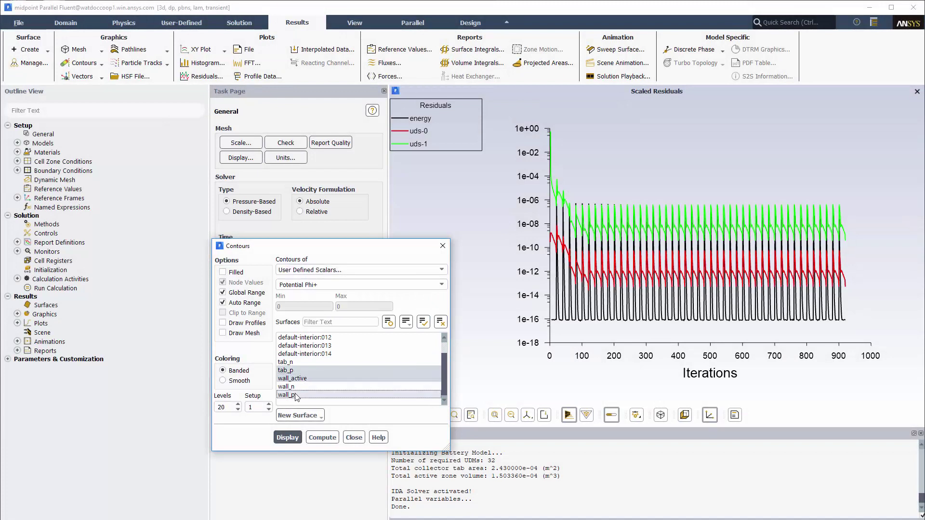
click(295, 395)
click(223, 272)
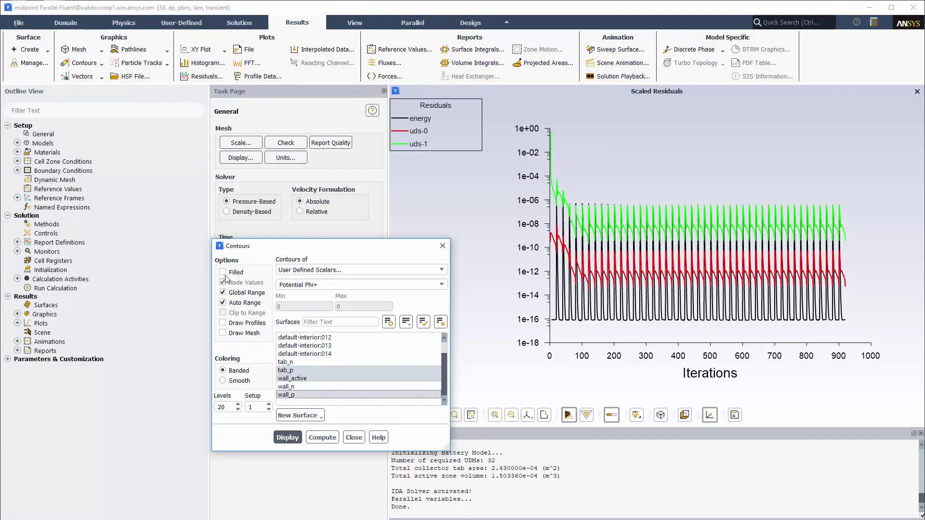
click(286, 436)
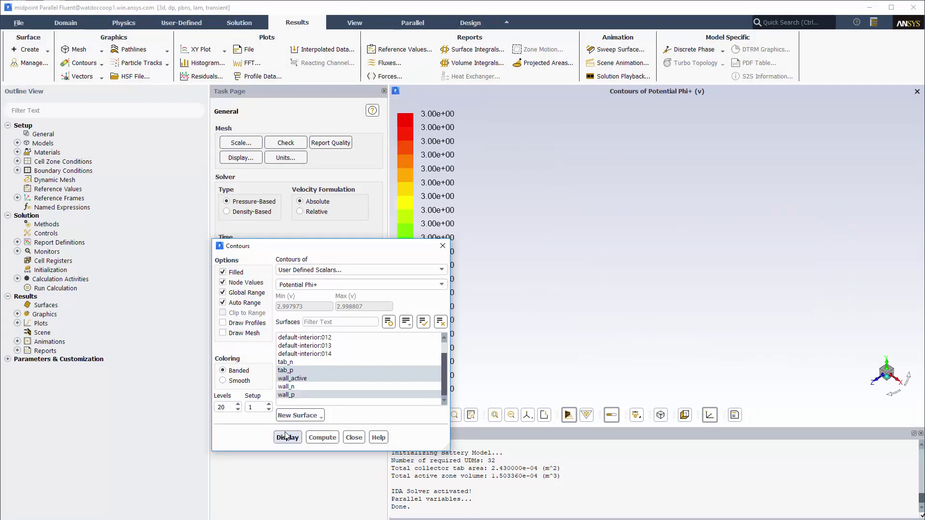
click(878, 382)
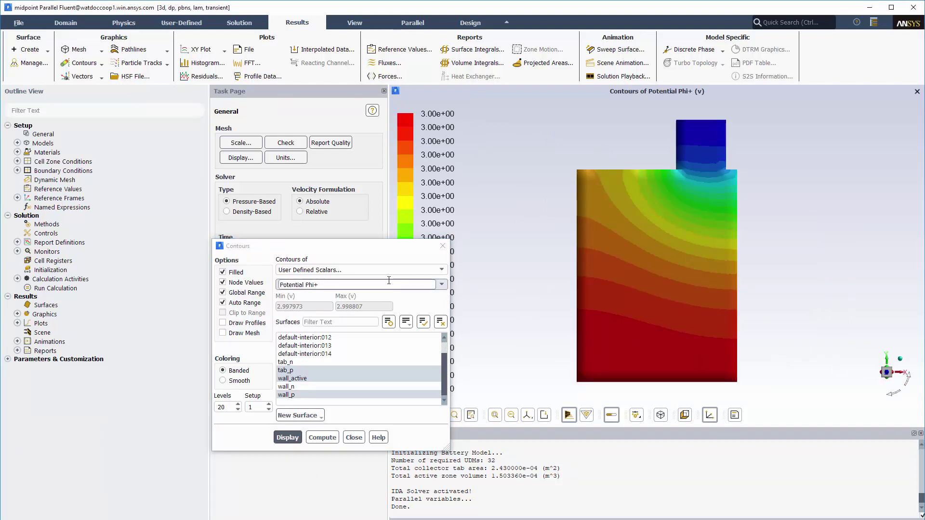
- Display filled contours of Potential Phi- on tab_n, wall_active and wall_n
click(441, 286)
click(375, 302)
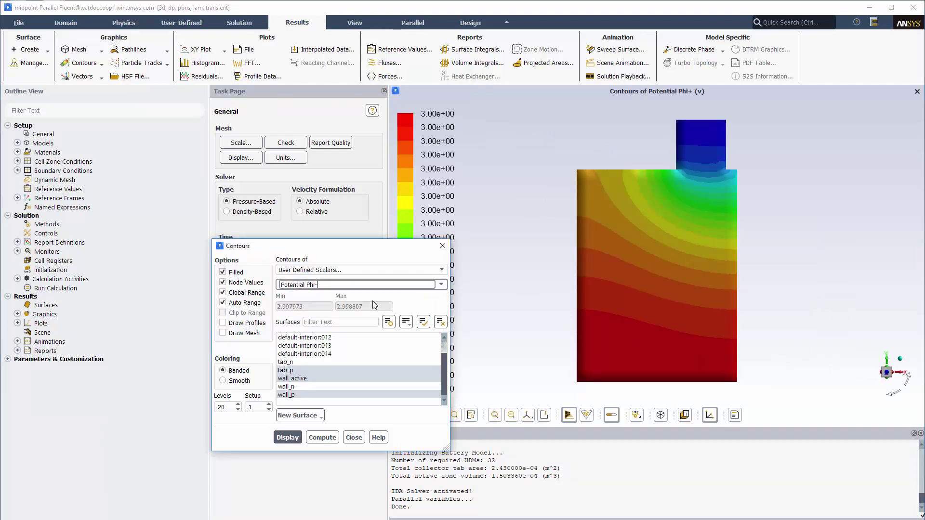
click(285, 362)
click(287, 395)
click(316, 386)
click(316, 387)
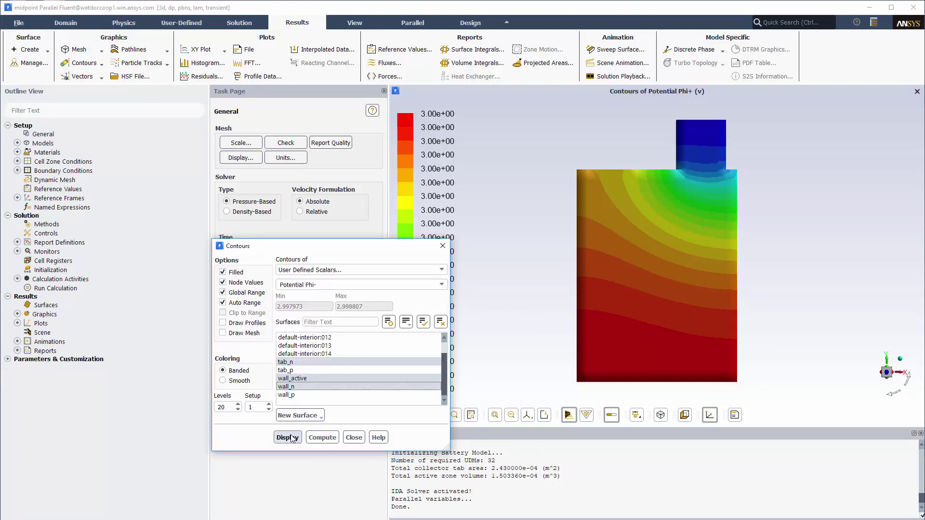
click(291, 437)
click(353, 437)
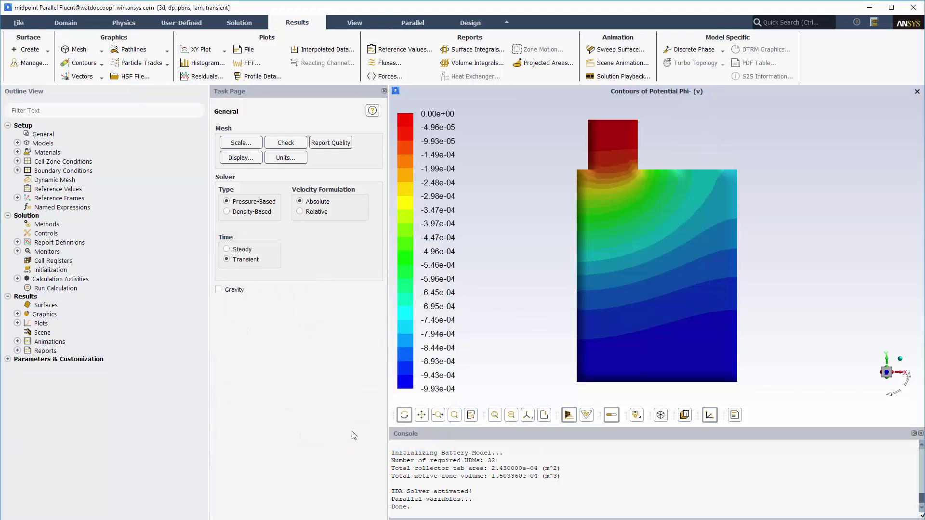
- Set up a vector plot of current-density-j coloured by the user-defined memory Magnitude of Current Density
click(88, 78)
click(87, 89)
click(330, 276)
click(332, 288)
click(335, 295)
click(334, 343)
click(366, 310)
click(378, 346)
- Group the vector plot's surfaces by surface type and display the vectors on all Wall surfaces
click(411, 347)
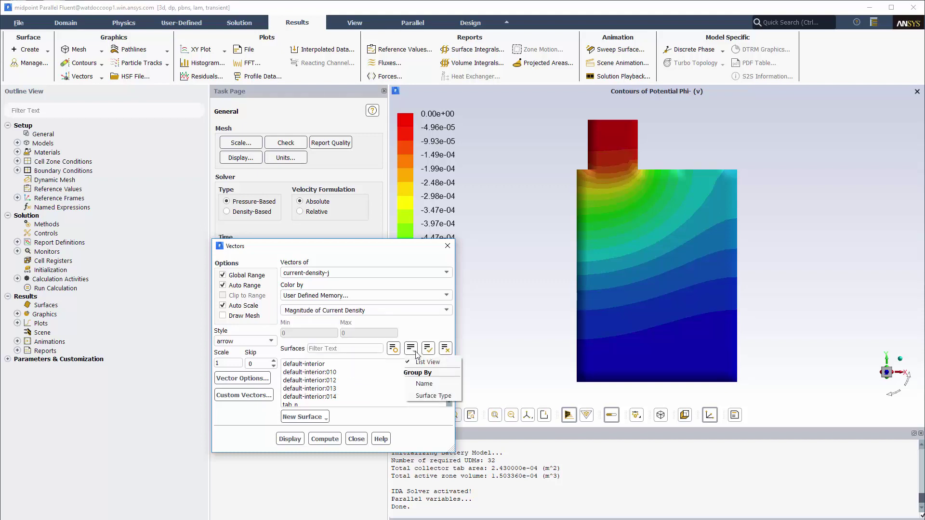
click(431, 388)
scroll(336, 394, down, 5)
scroll(335, 394, up, 1)
click(298, 380)
click(291, 439)
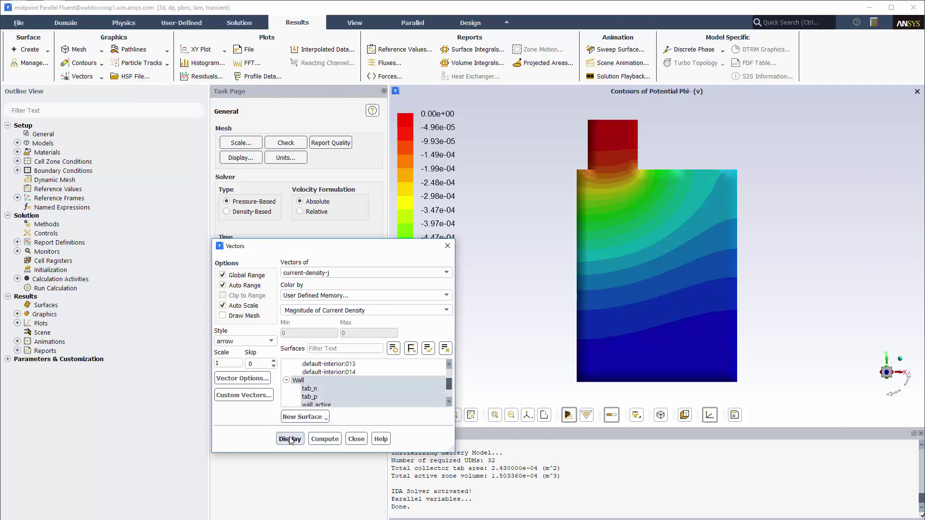
click(356, 439)
- Review the MSMD Battery Model options, including the solution method for the E-field, and accept them
click(17, 143)
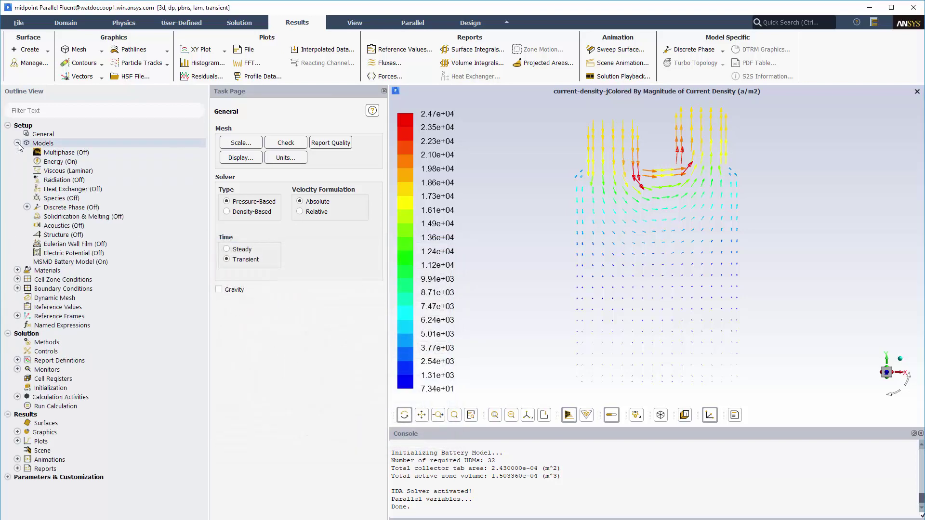
double_click(67, 261)
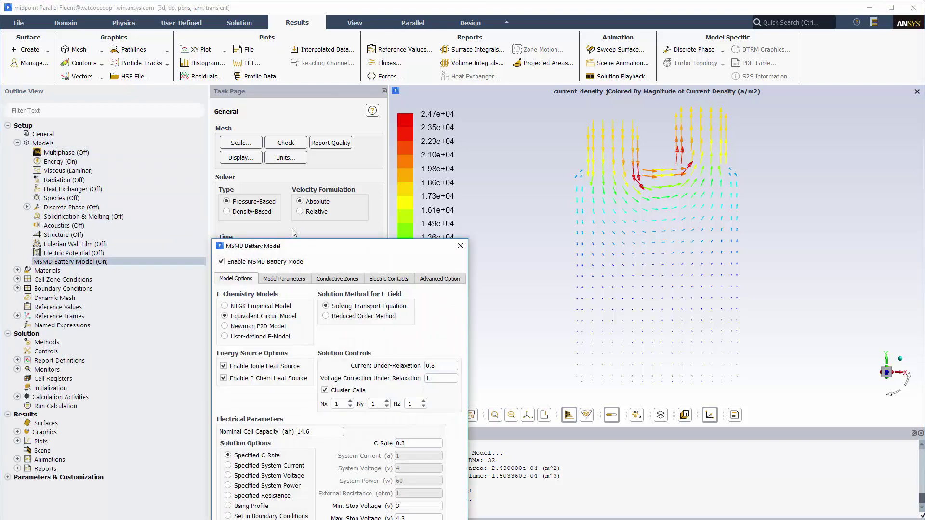
drag(291, 251, 299, 134)
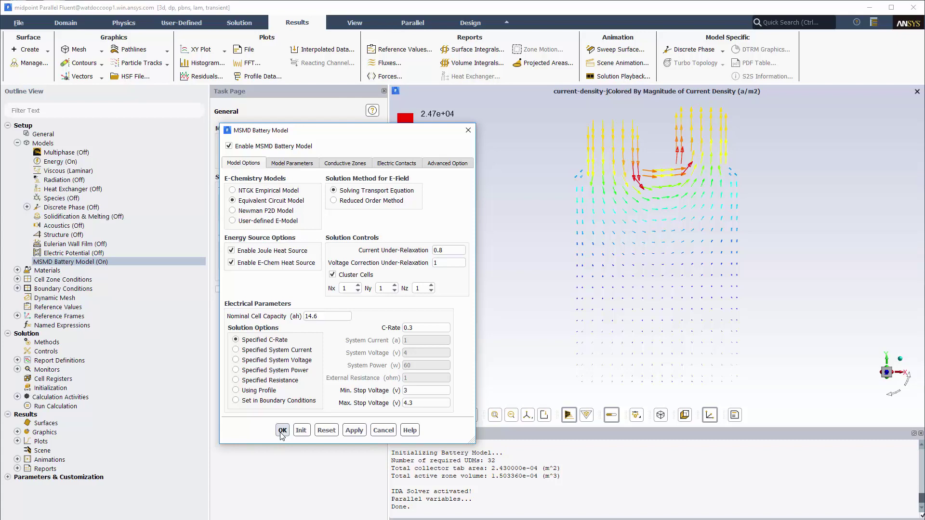
click(282, 430)
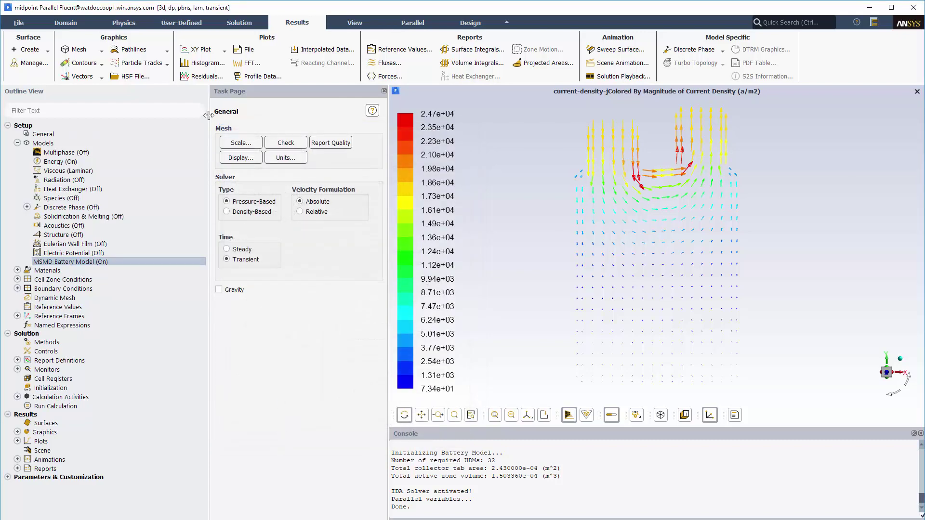
- Reinitialize the solution and calculate 3 time steps of 30 s
click(238, 25)
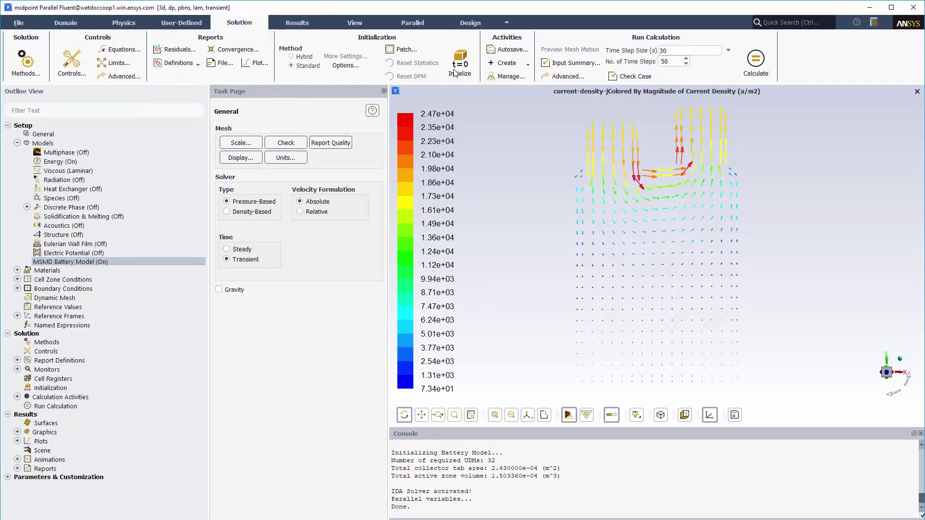
click(458, 67)
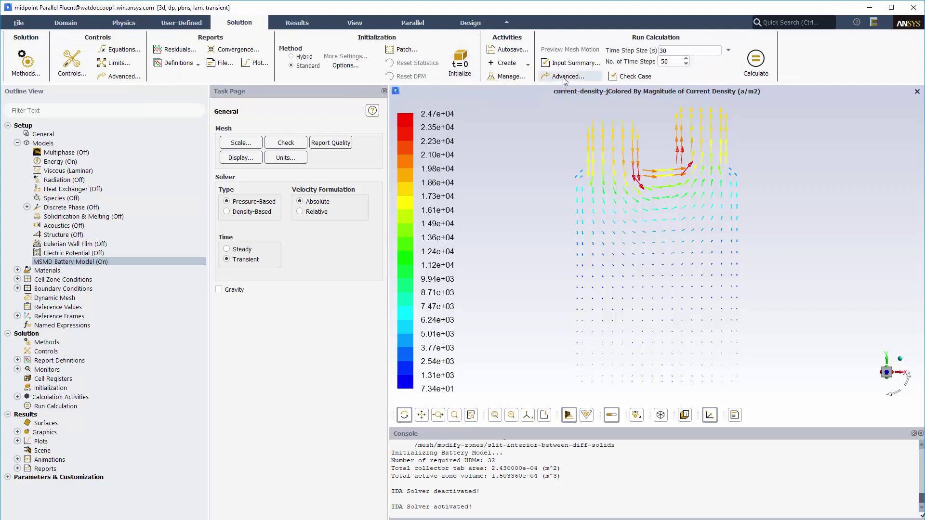
click(656, 37)
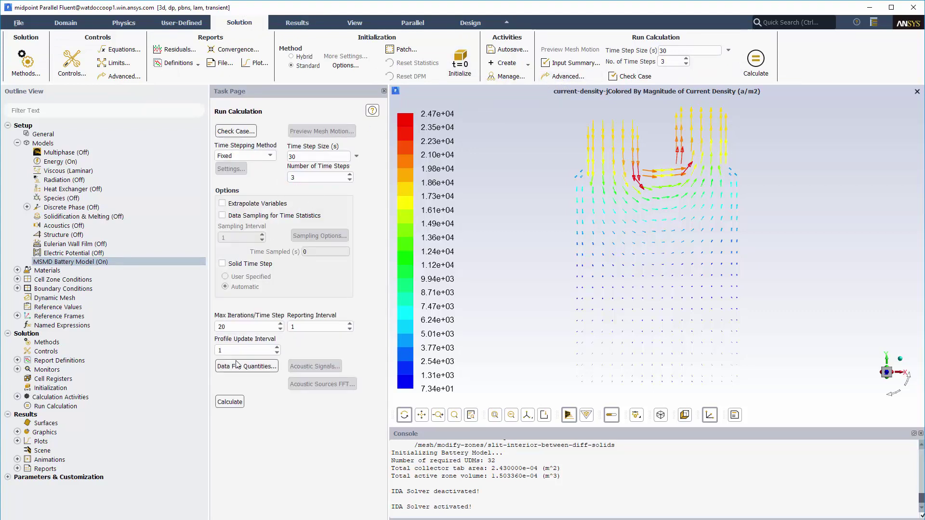
click(230, 402)
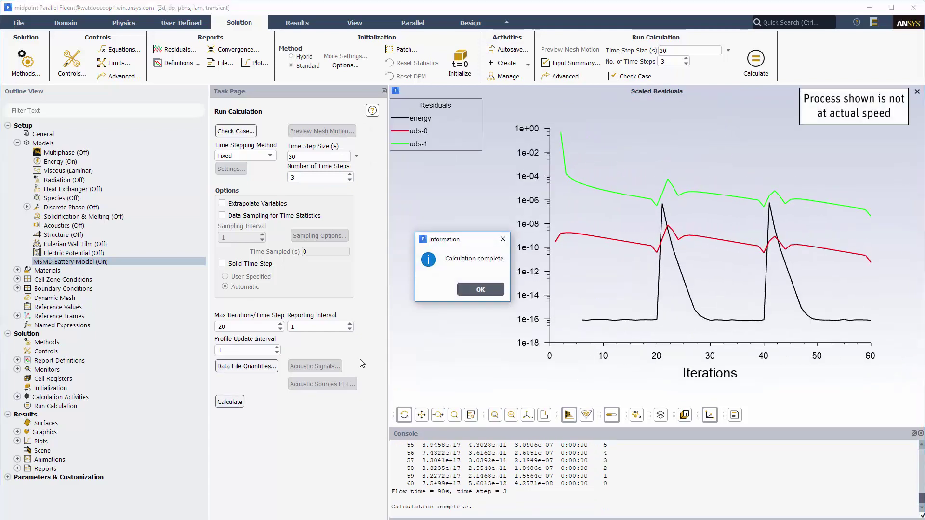
click(487, 288)
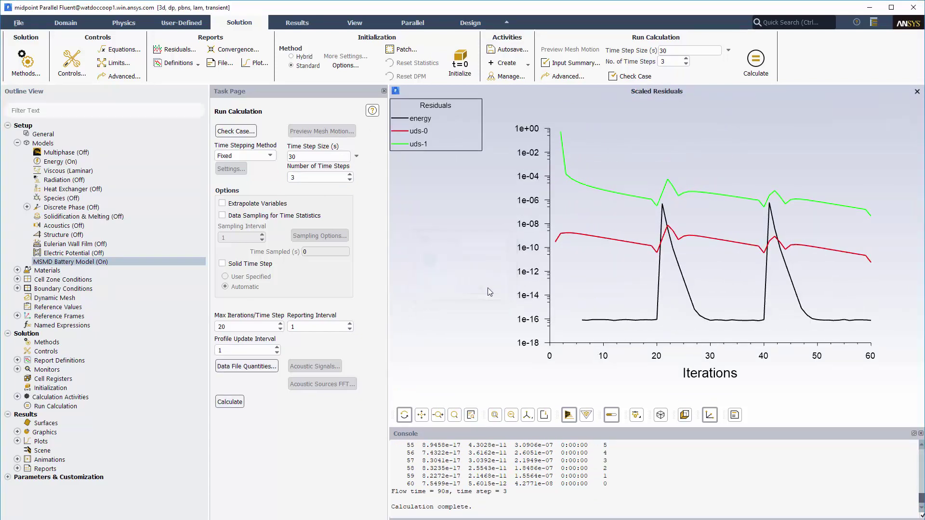
- Switch the battery model's E-field solution method to Reduced Order Method and calculate 47 further time steps
double_click(98, 264)
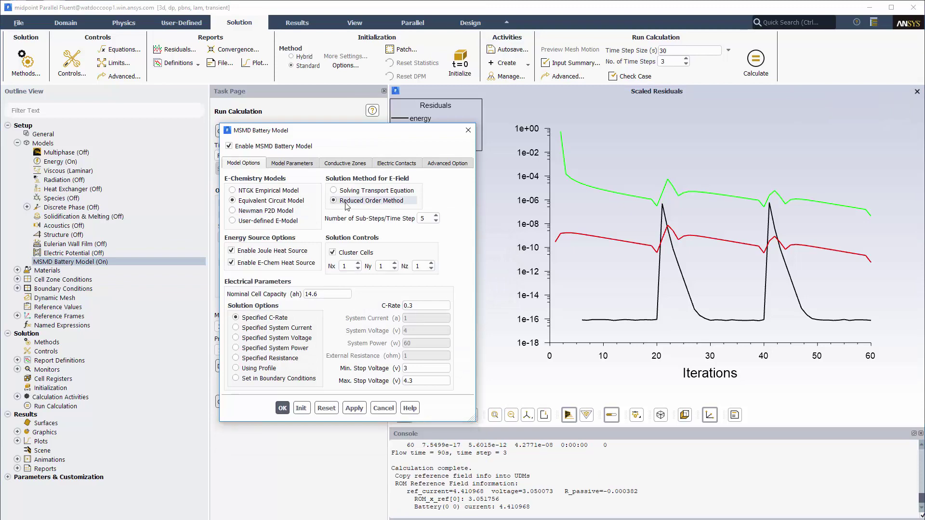
click(282, 409)
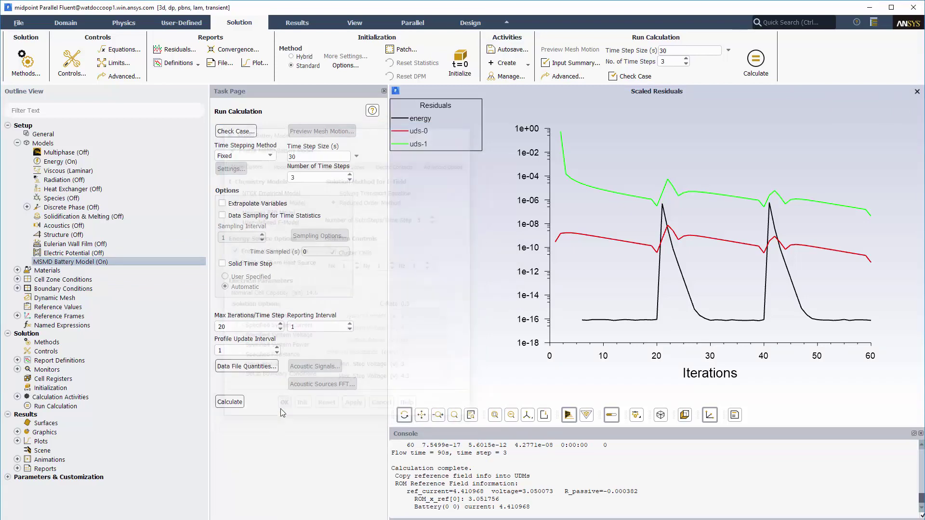
double_click(294, 178)
text(47)
click(230, 401)
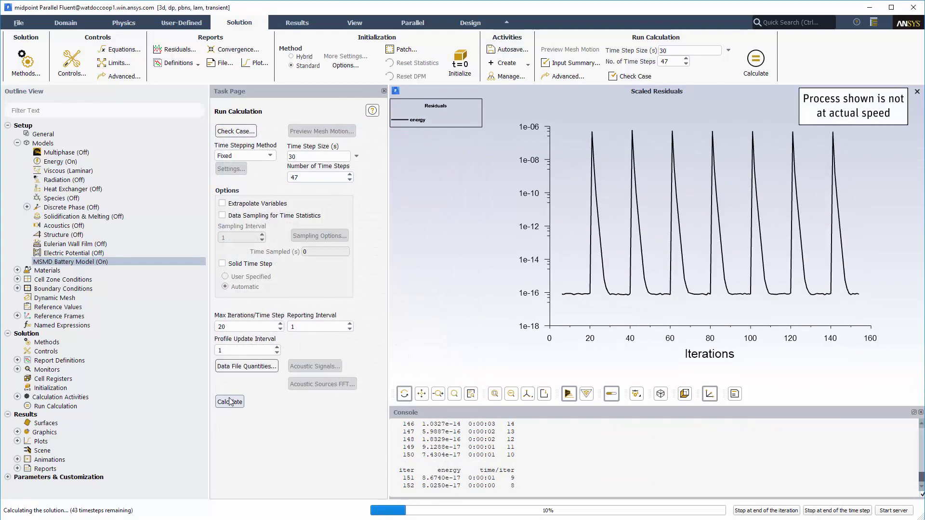